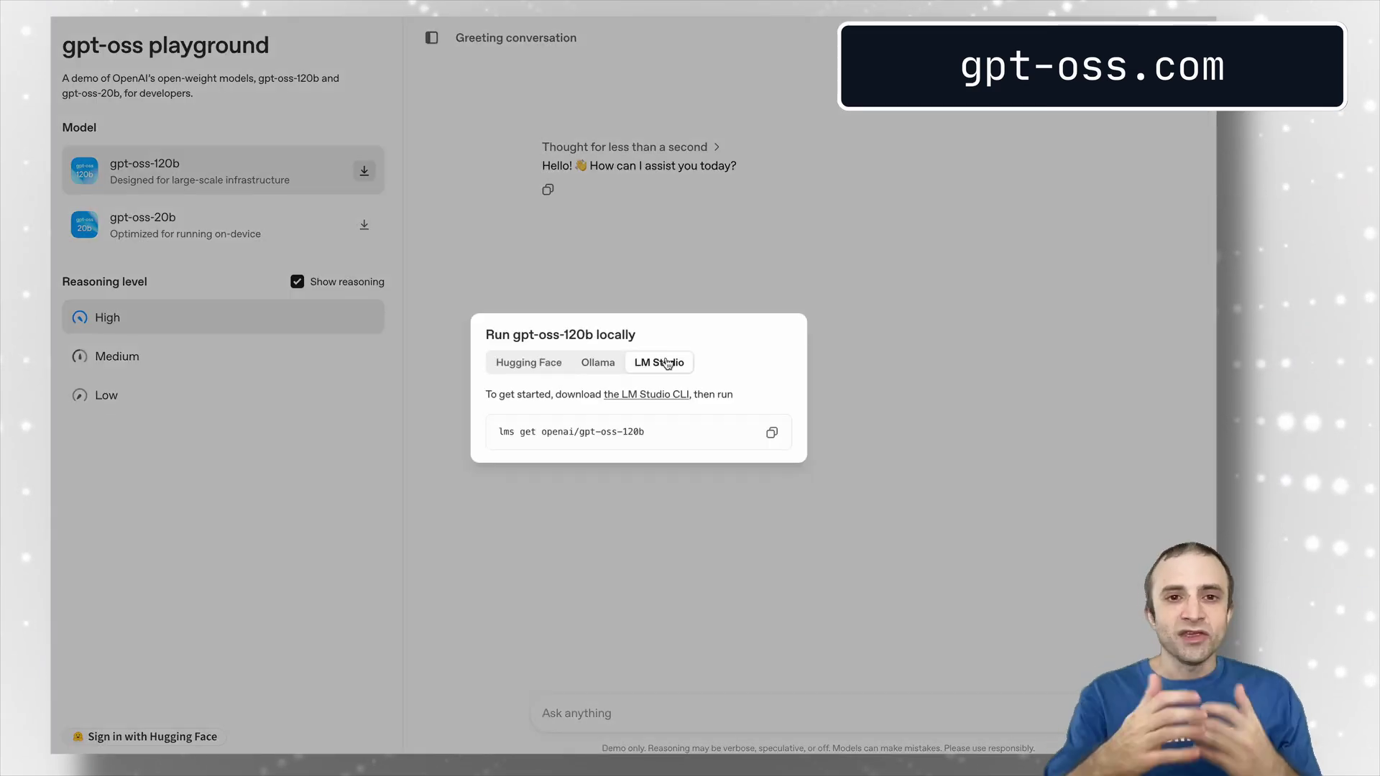
Step: Compare the Hugging Face, Ollama and LM Studio commands for gpt-oss-120b, then focus the Hugging Face chat box
left_click(537, 363)
left_click(597, 362)
left_click(644, 363)
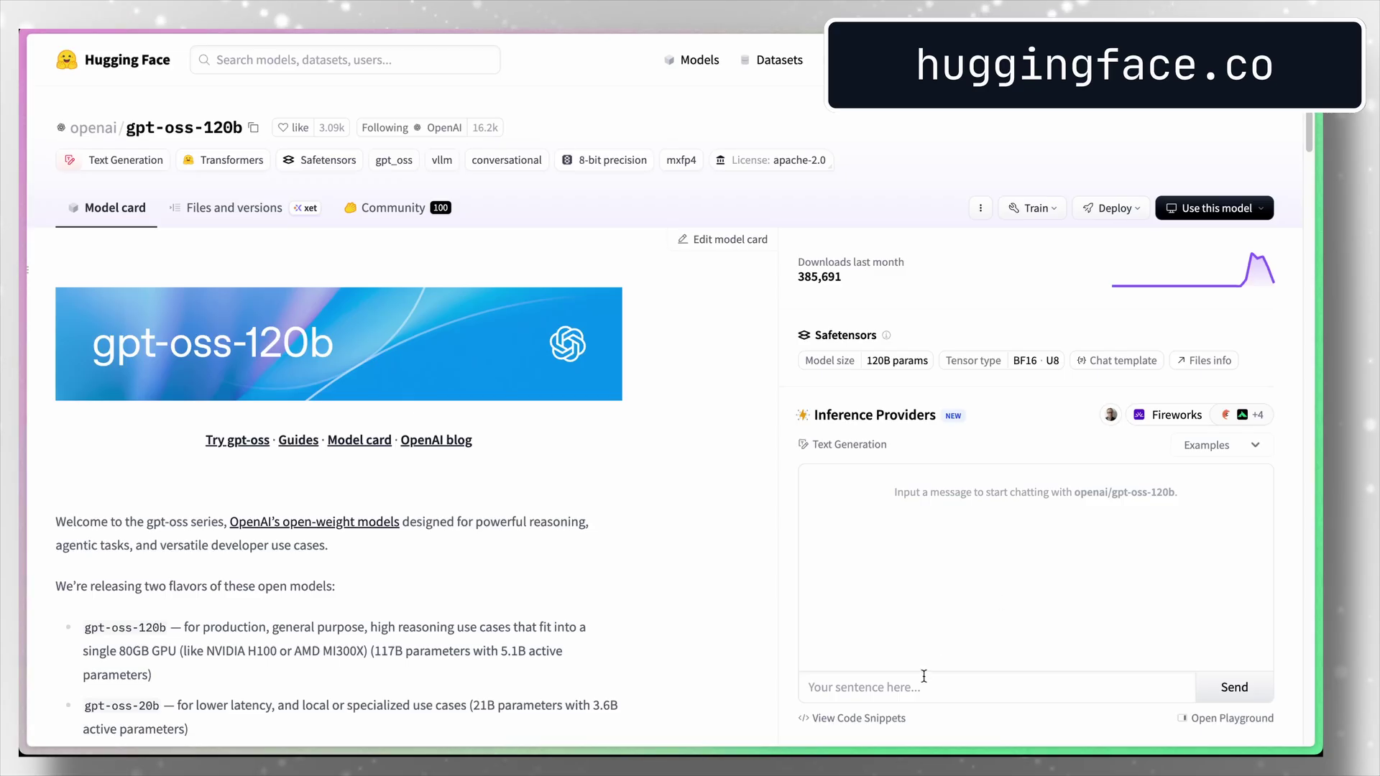
left_click(922, 683)
Step: Send the 'Hi GPT' greeting to gpt-oss-120b in the Hugging Face inference widget
type("Hi GPT")
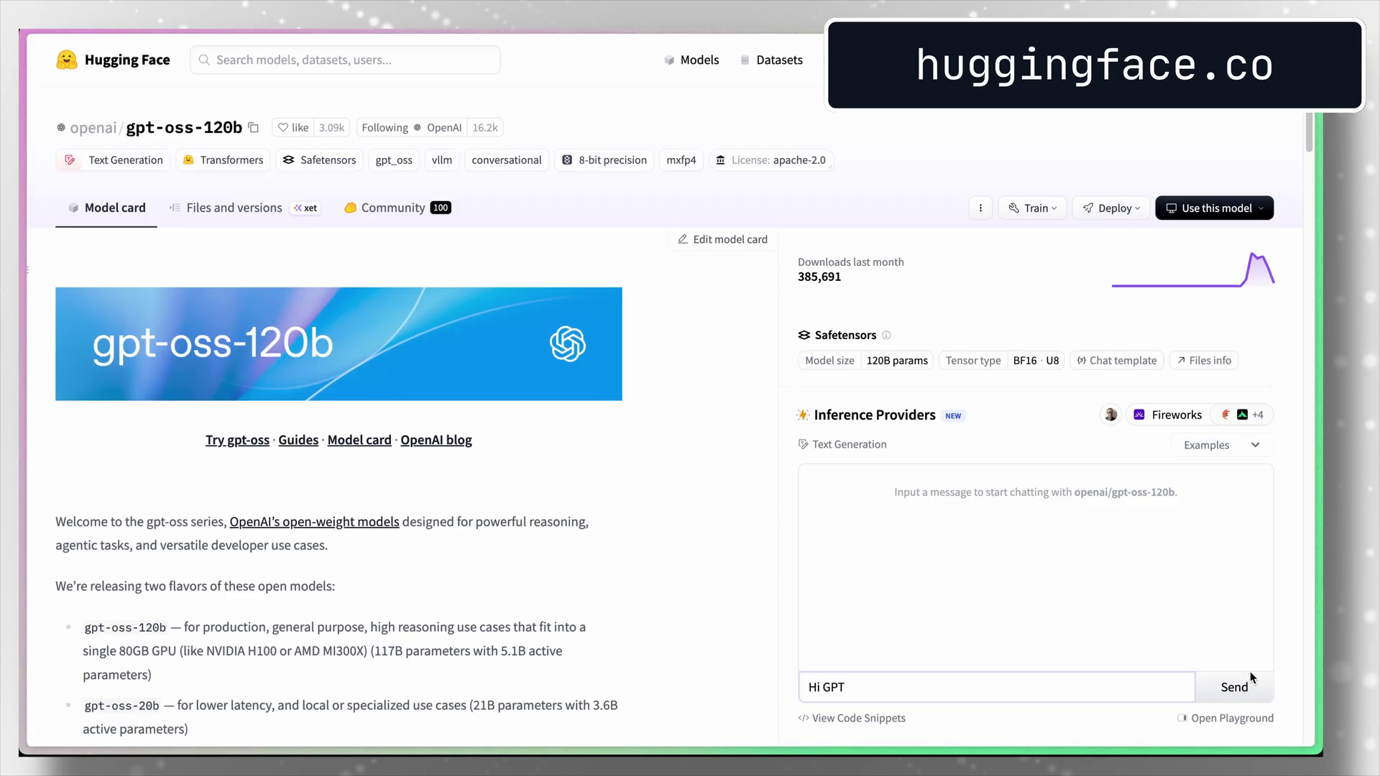
left_click(1256, 676)
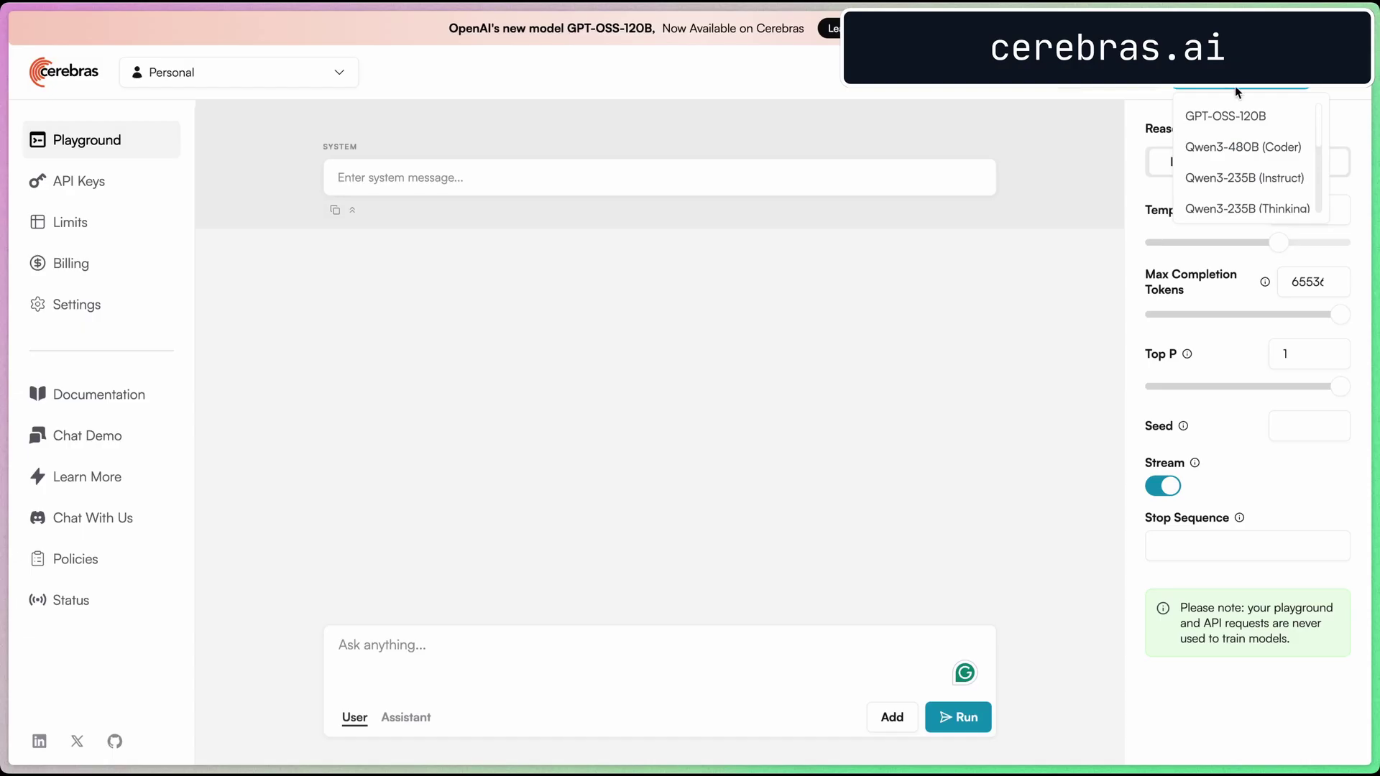
Step: Greet GPT-OSS-120B in the Cerebras chat, then start generating a new API key
left_click(1262, 131)
left_click(647, 654)
type("Hi GPT")
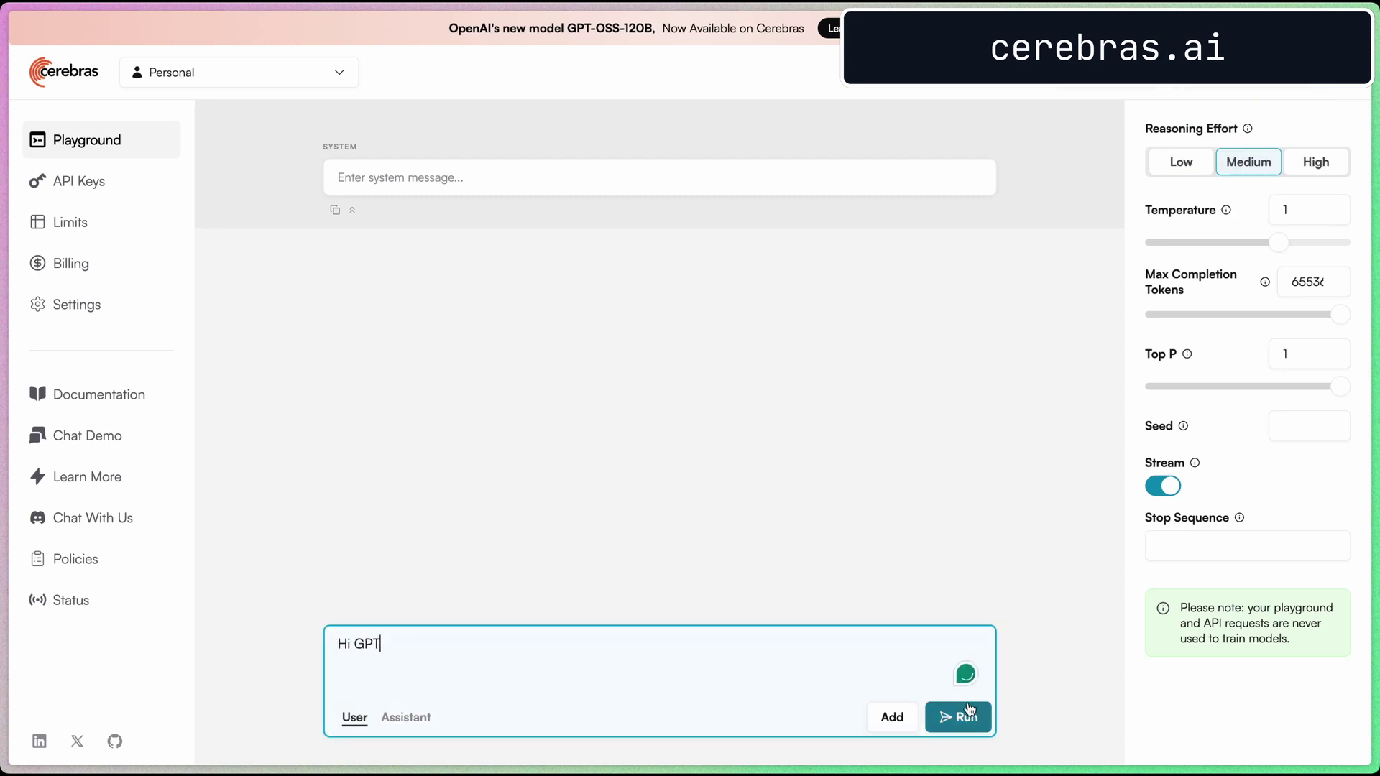
left_click(965, 713)
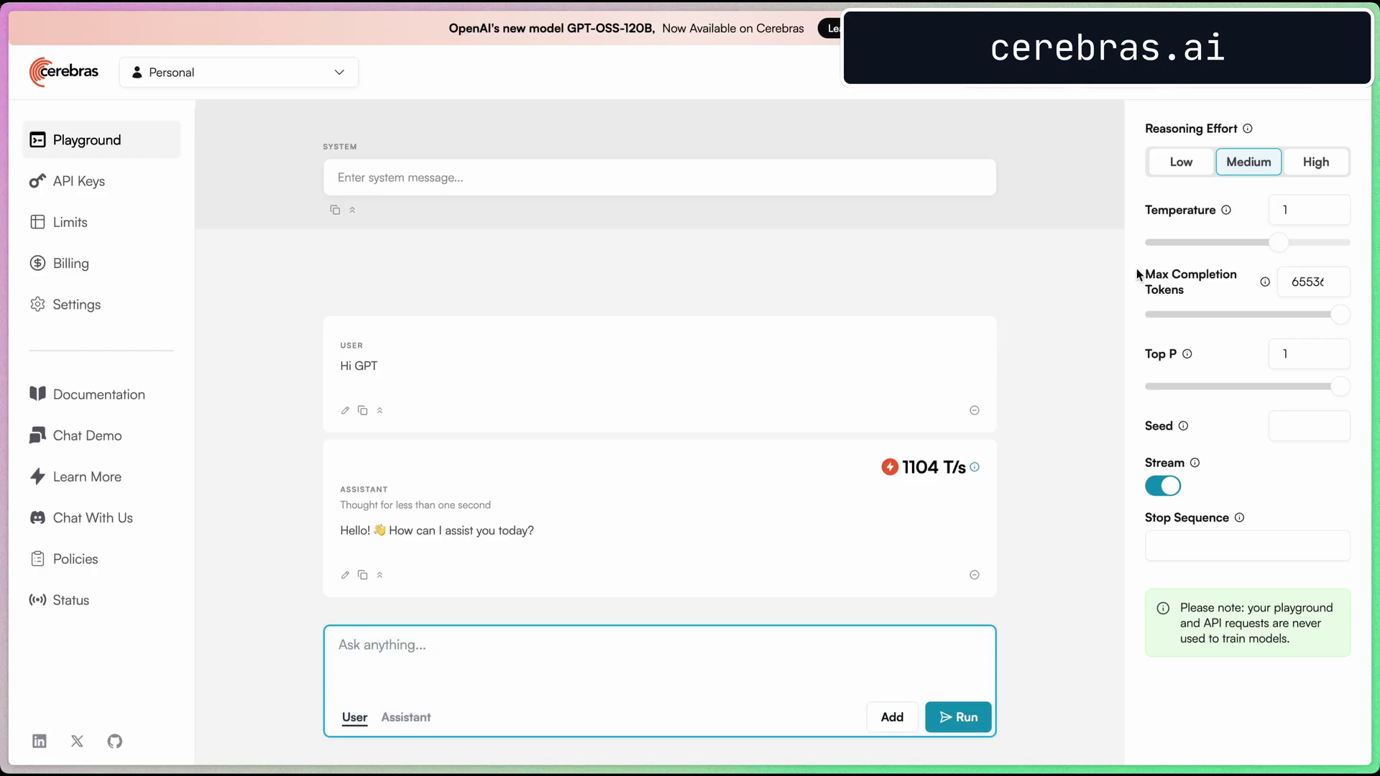
left_click(79, 179)
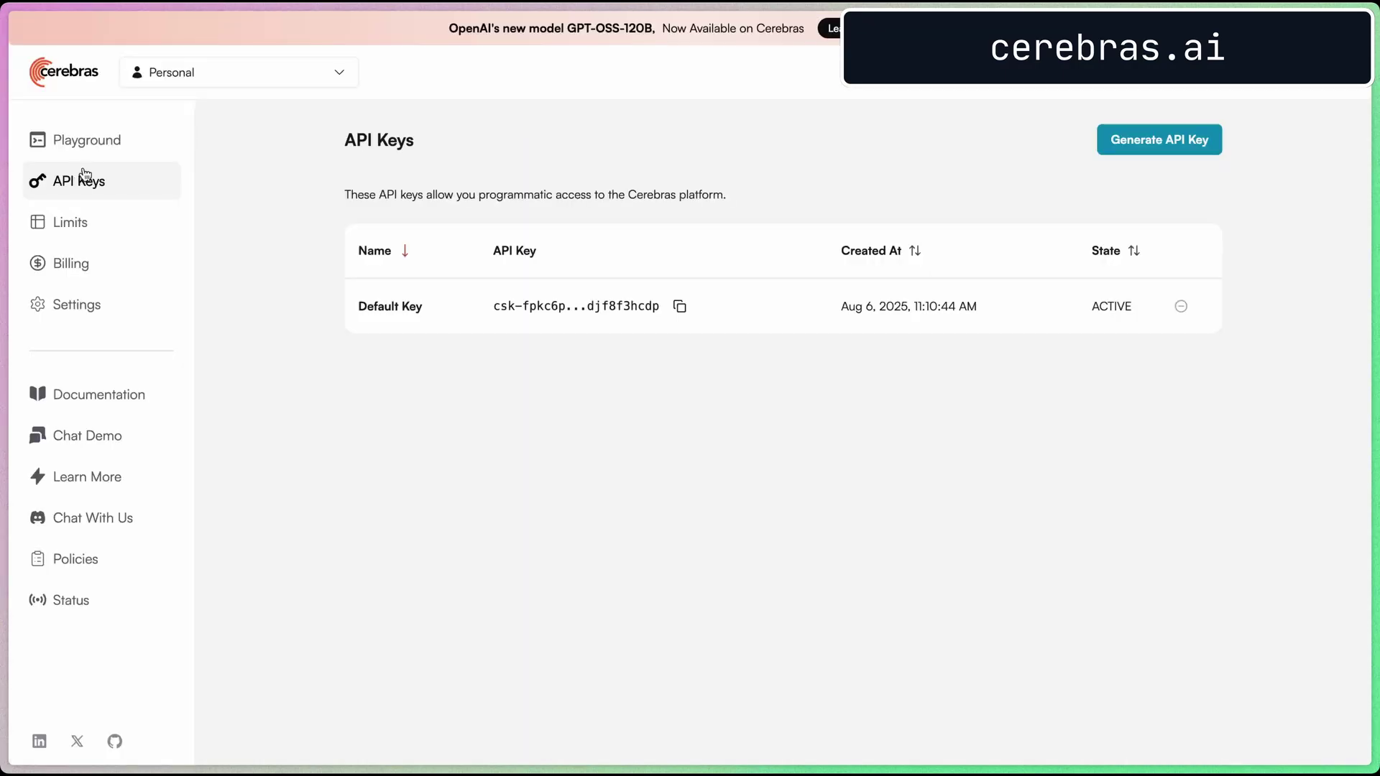
left_click(1176, 145)
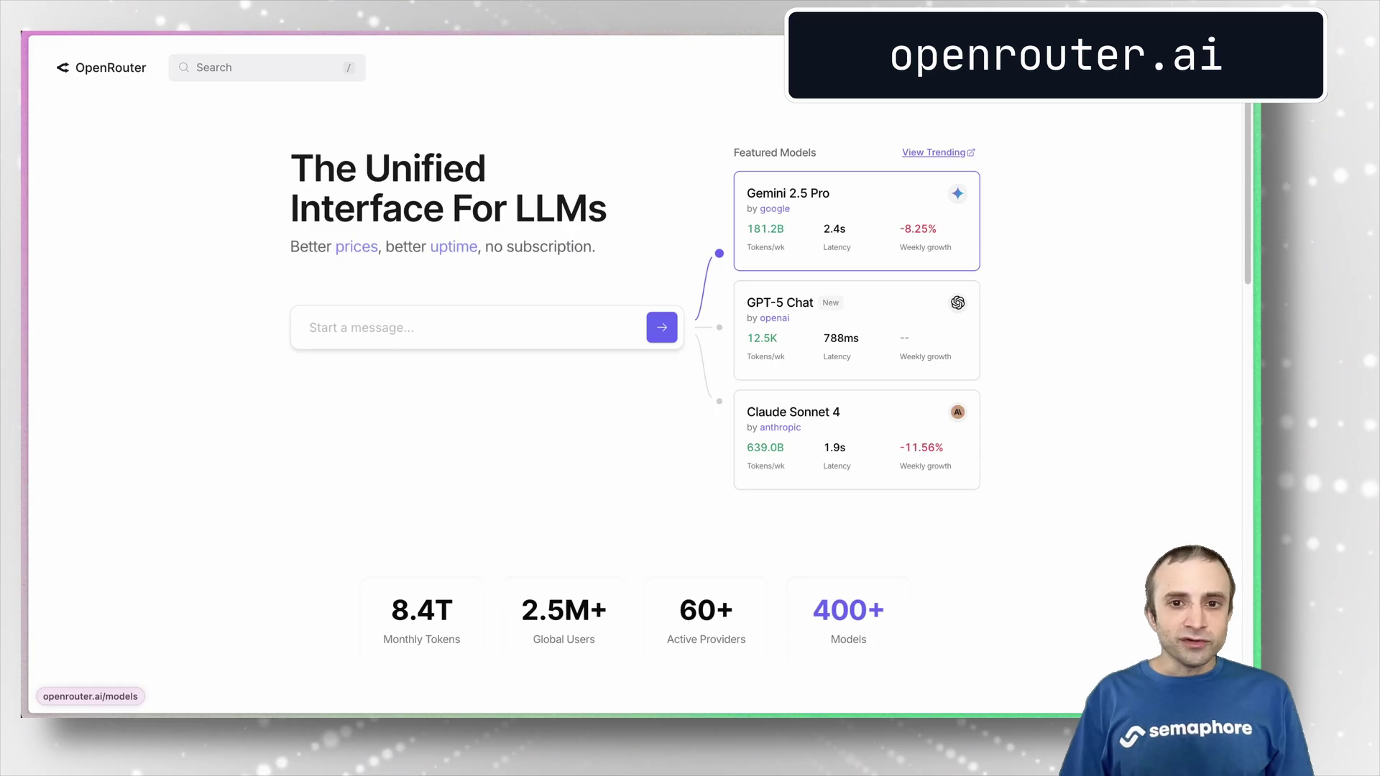
Step: Filter OpenRouter models by 'gpt-oss' and show the gpt-oss-120b providers list
left_click(928, 67)
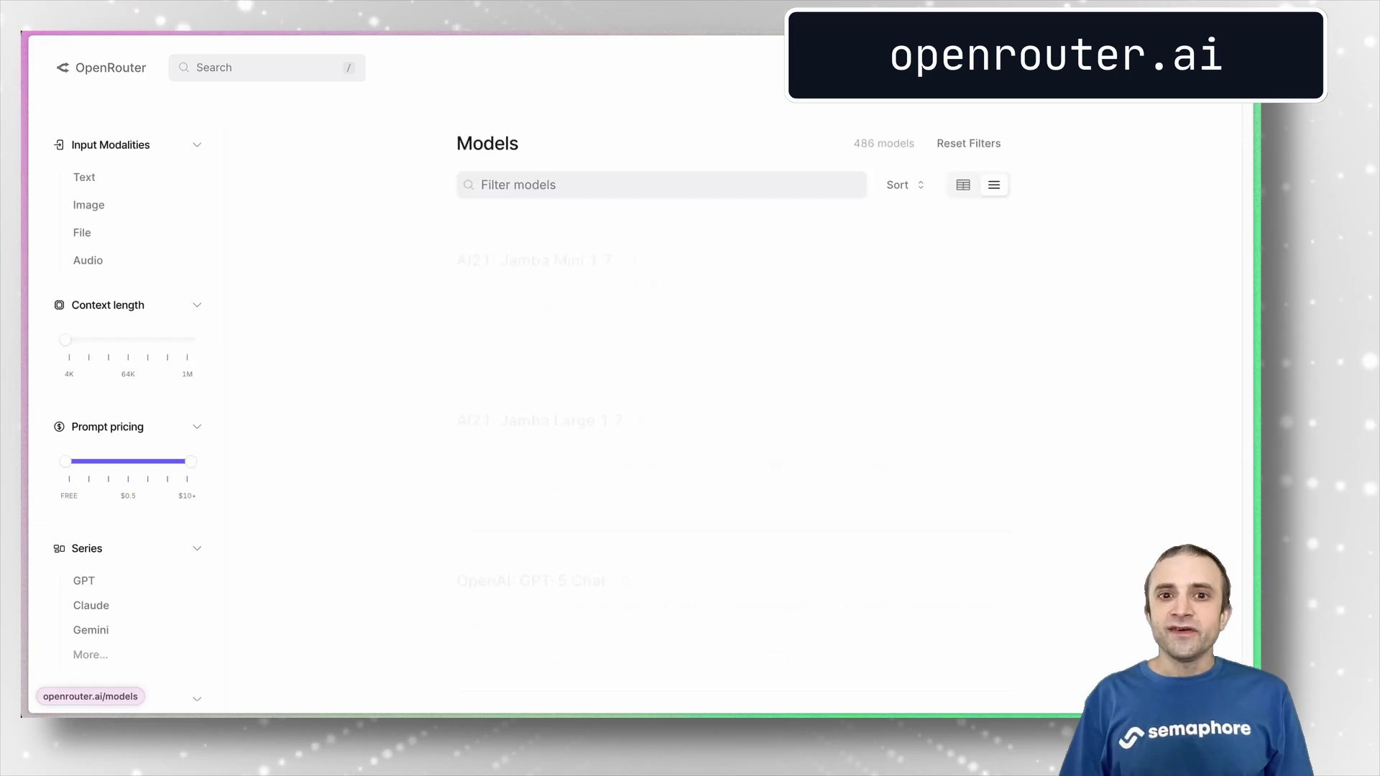
left_click(665, 179)
type("gpt-oss")
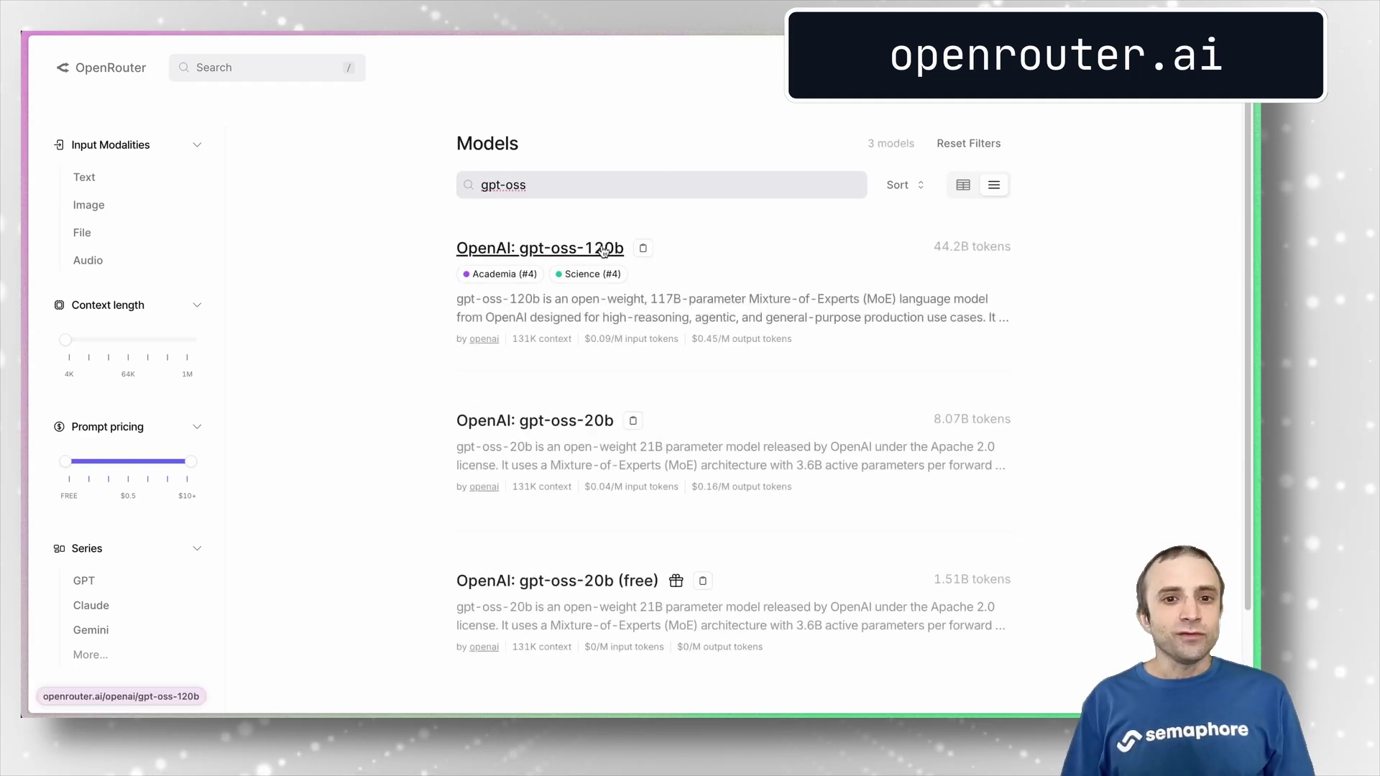
left_click(604, 249)
scroll(1247, 169, "down", 3)
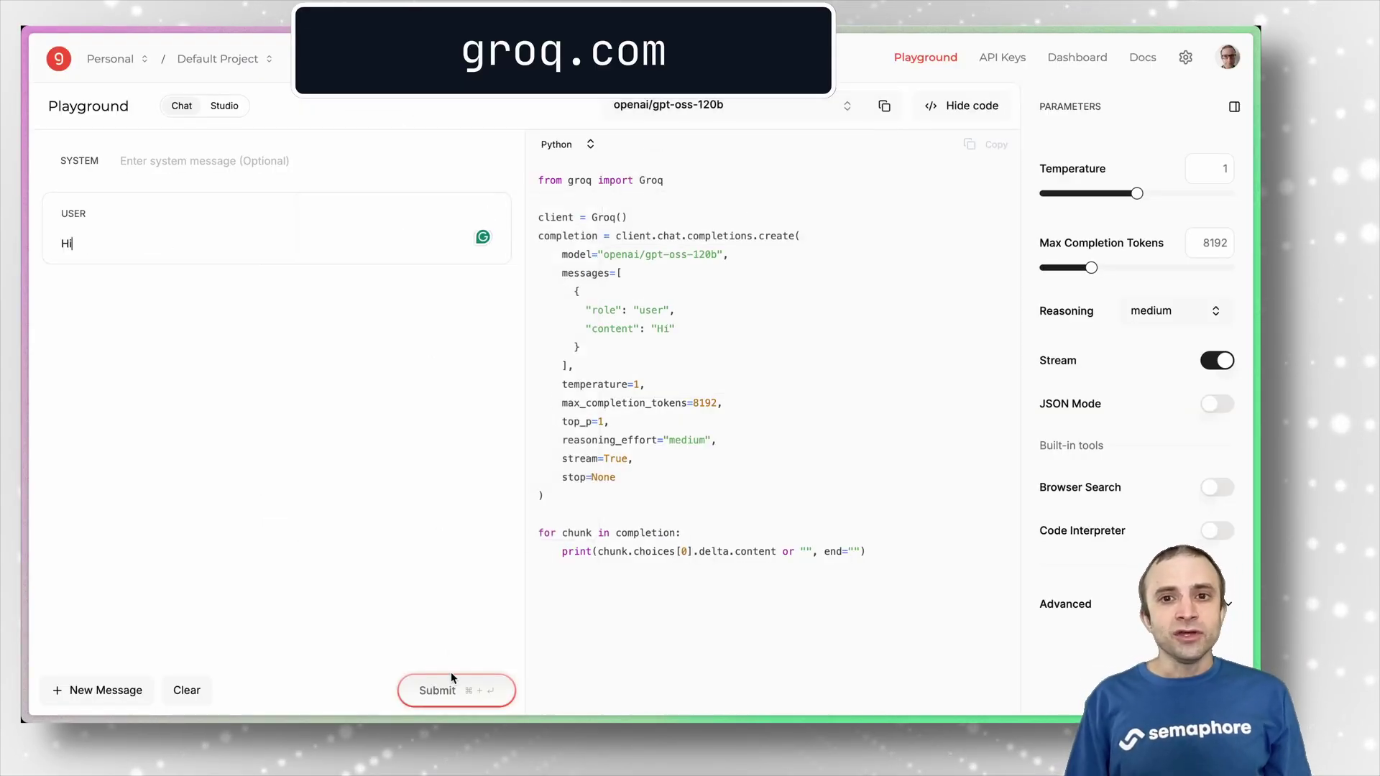
Step: Submit the greeting to openai/gpt-oss-120b in the Groq playground, then begin creating an API key
left_click(451, 679)
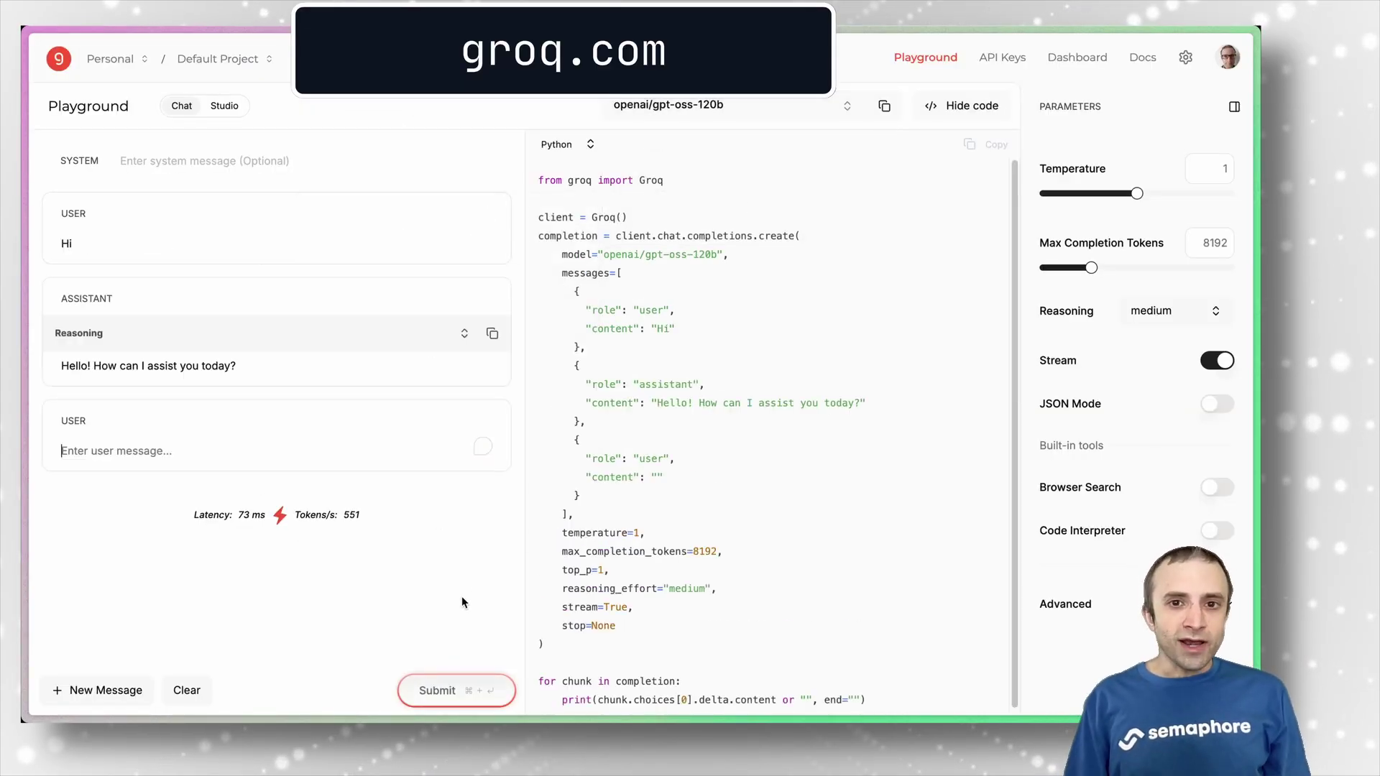
left_click(1018, 62)
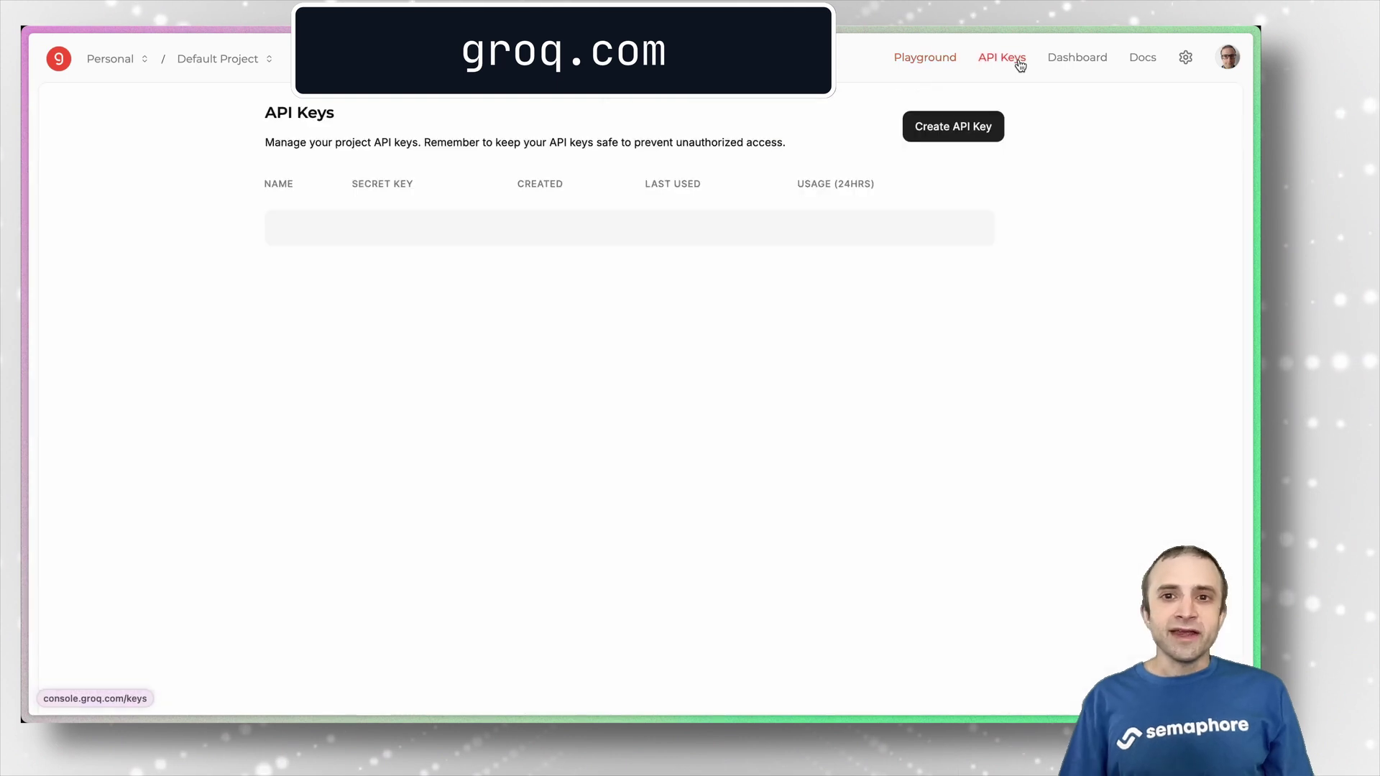
left_click(985, 139)
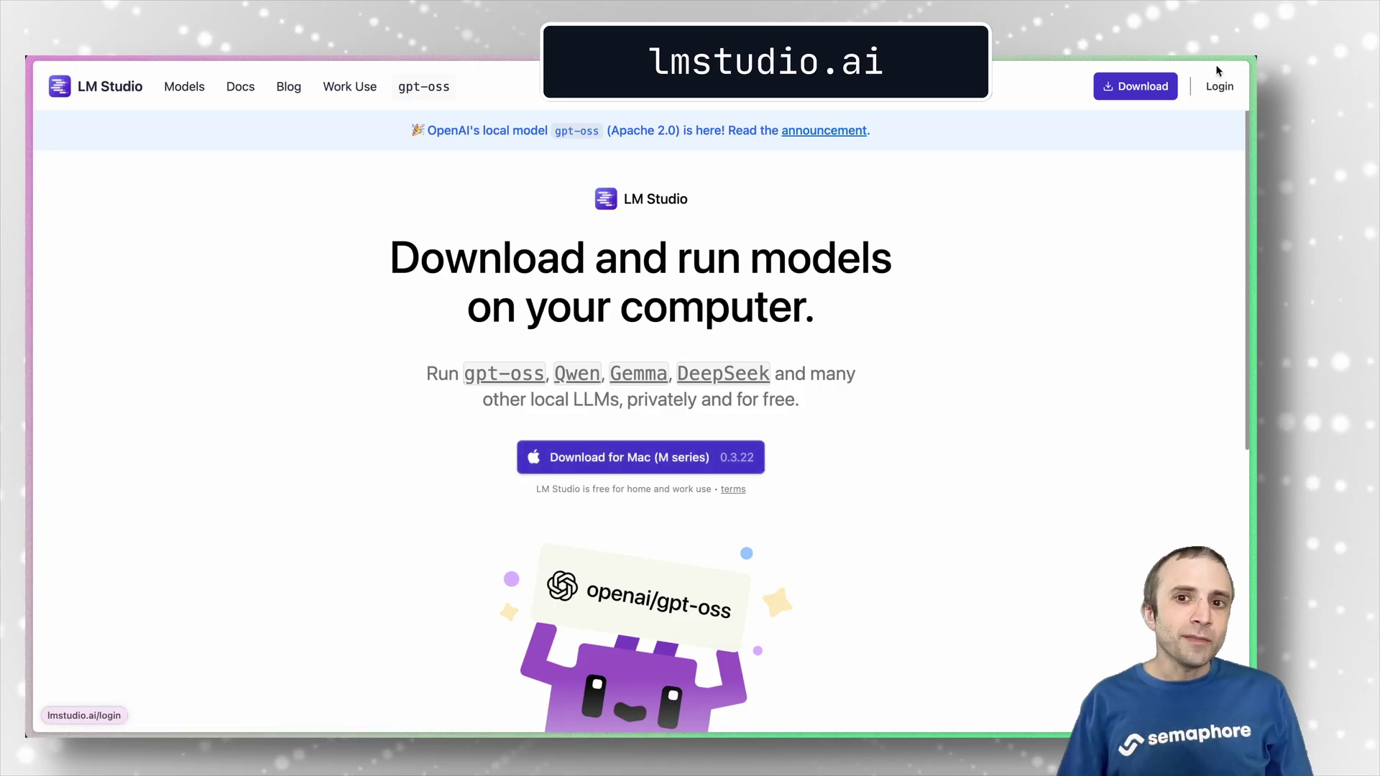
Step: Go to the LM Studio download page and expand the operating-system dropdown
left_click(1151, 83)
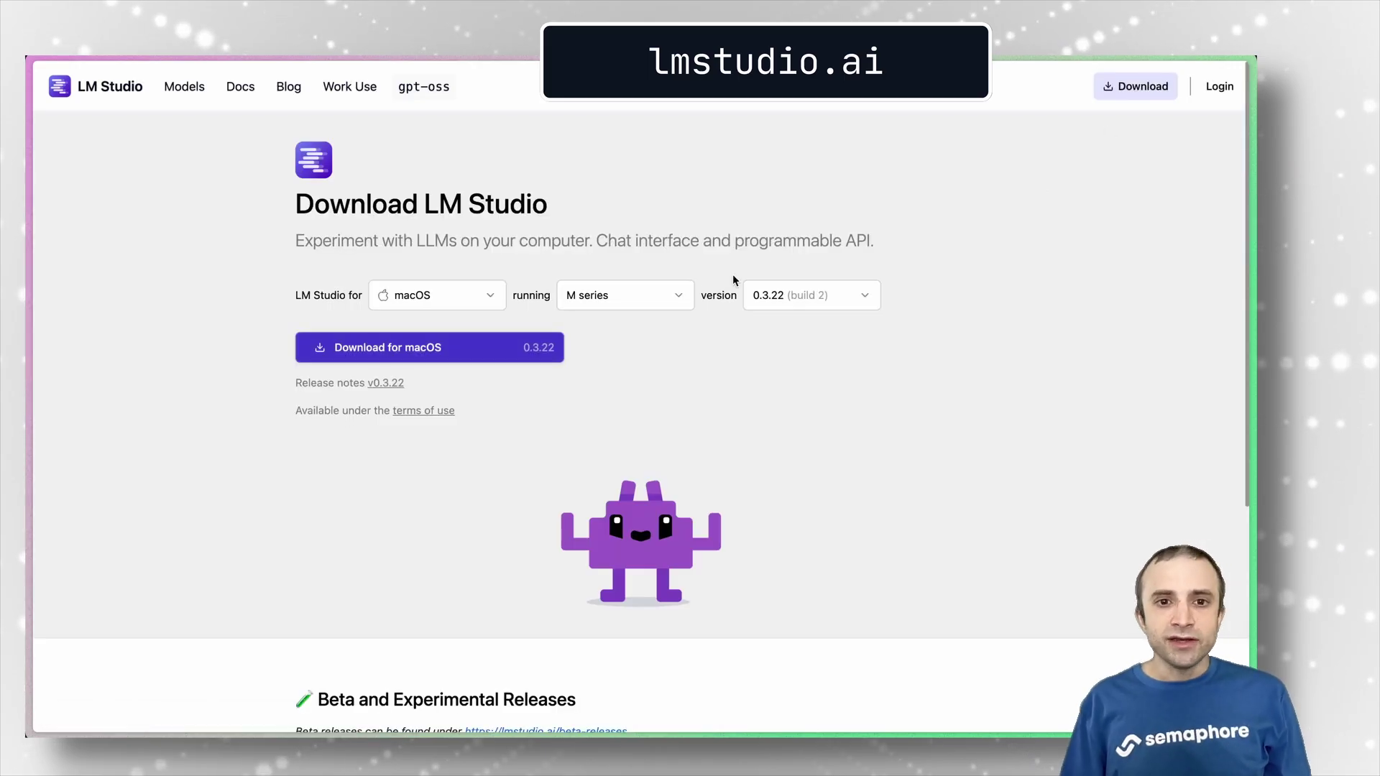
left_click(469, 304)
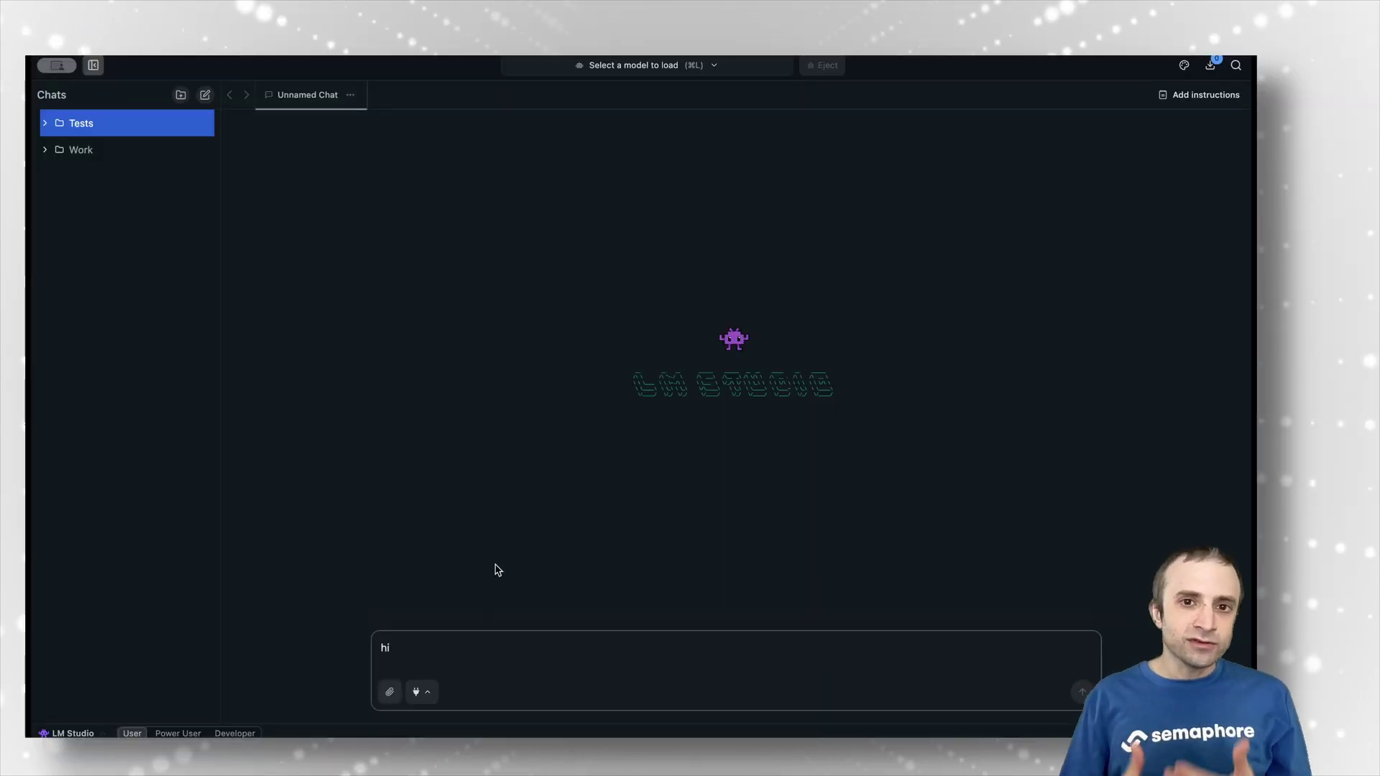
Step: Search for gpt-oss models and download the 12.11 GB gpt-oss-20b GGUF
left_click(727, 77)
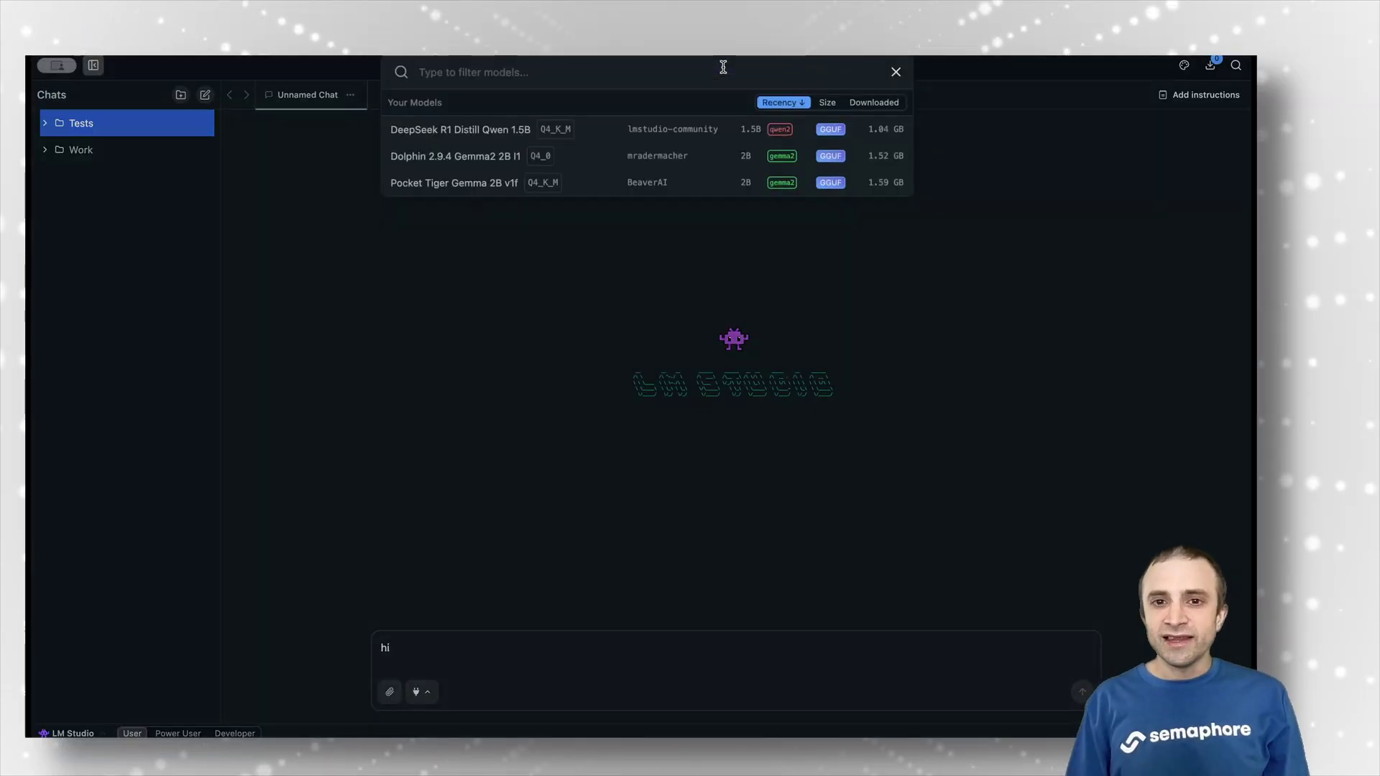
type("gpt-oss")
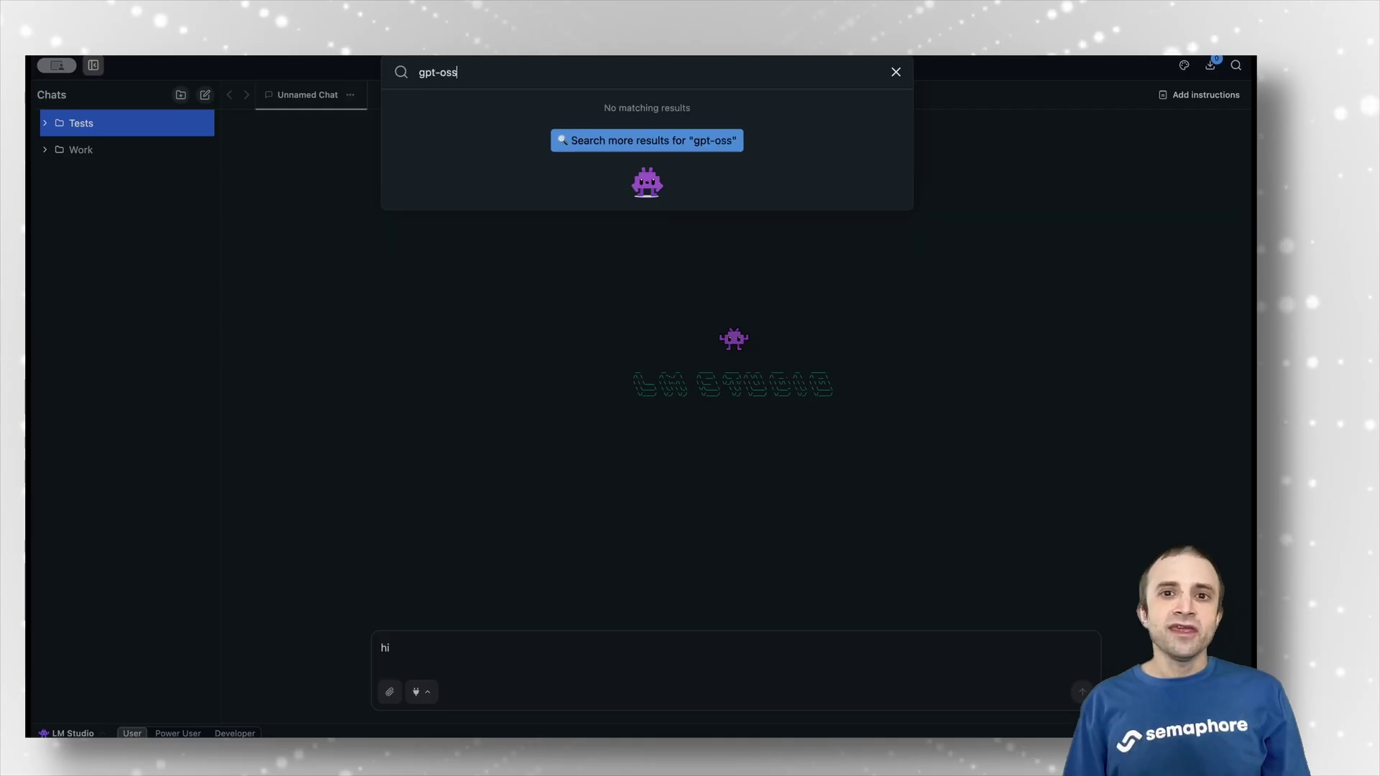
left_click(728, 150)
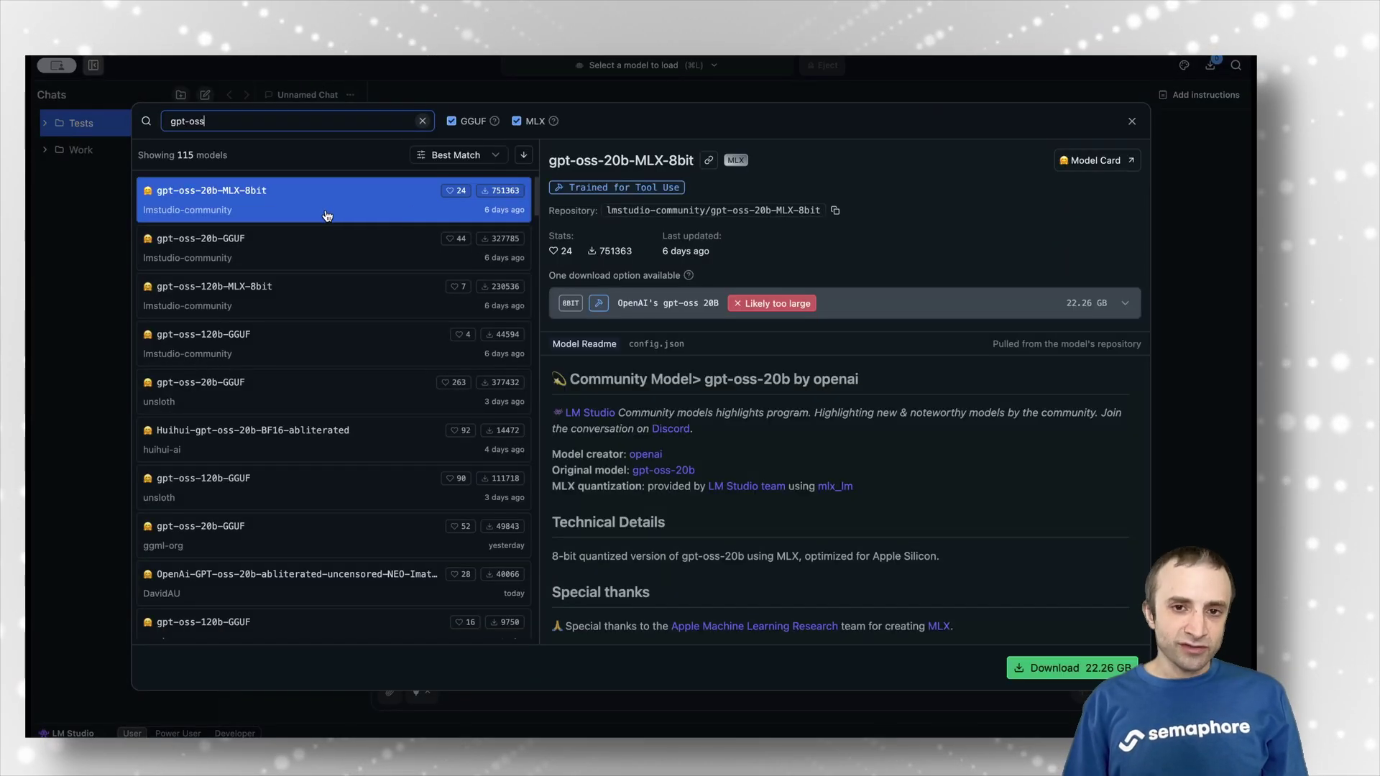
left_click(334, 245)
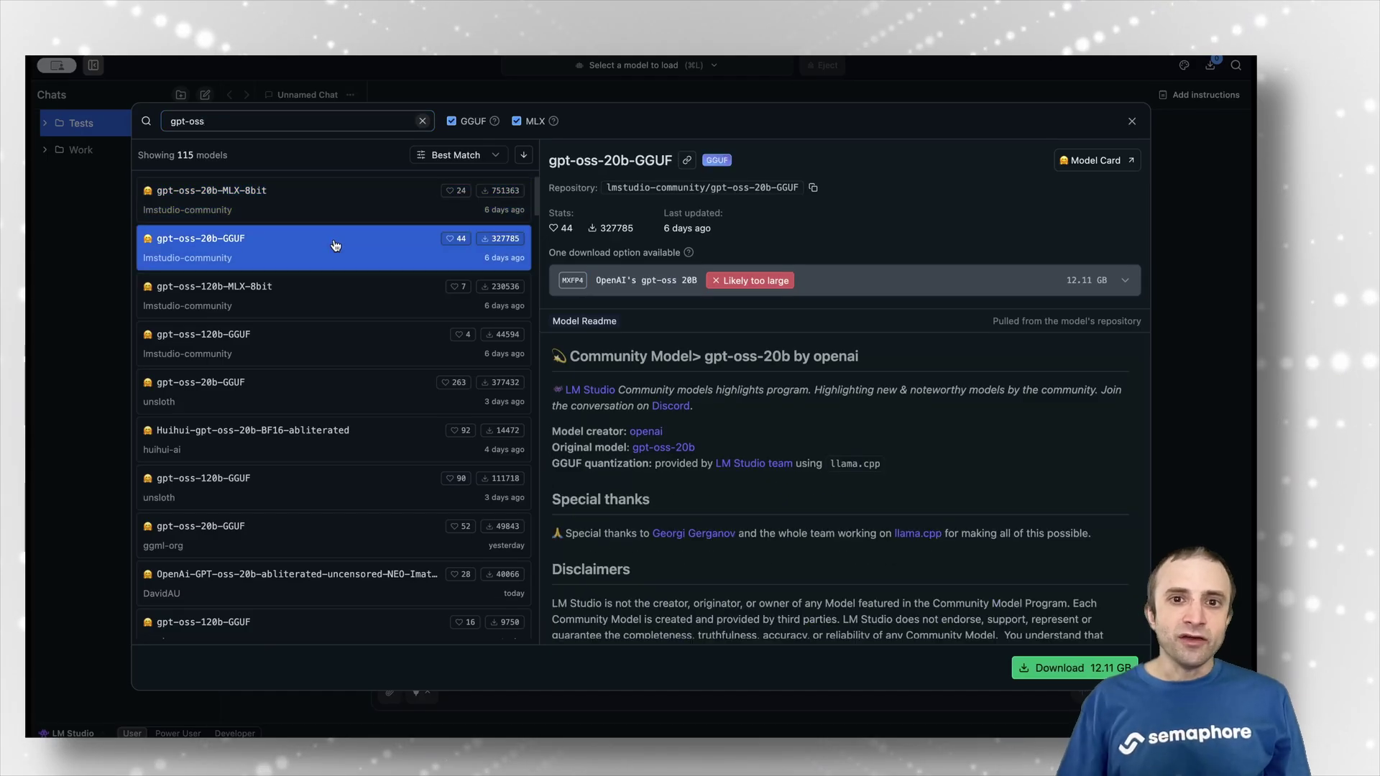
left_click(340, 210)
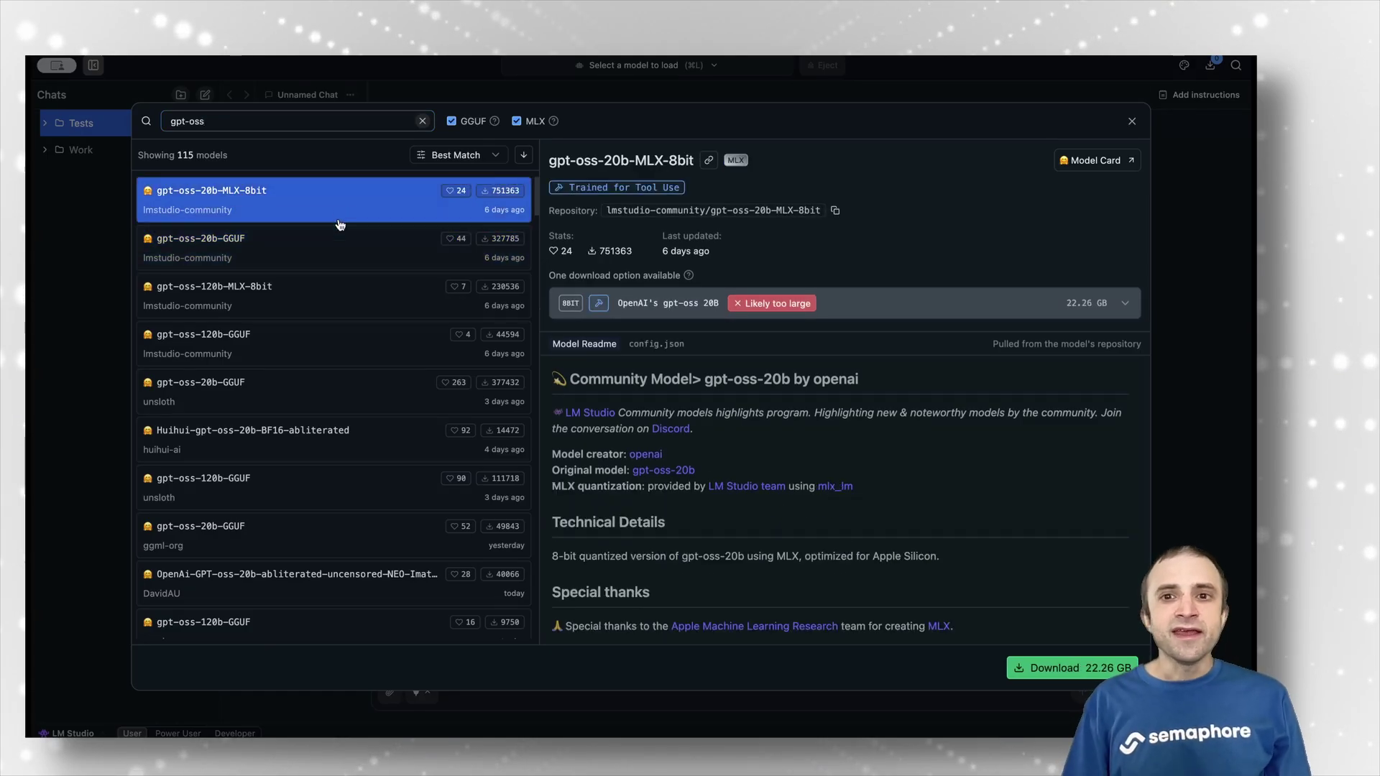
left_click(339, 243)
left_click(1033, 669)
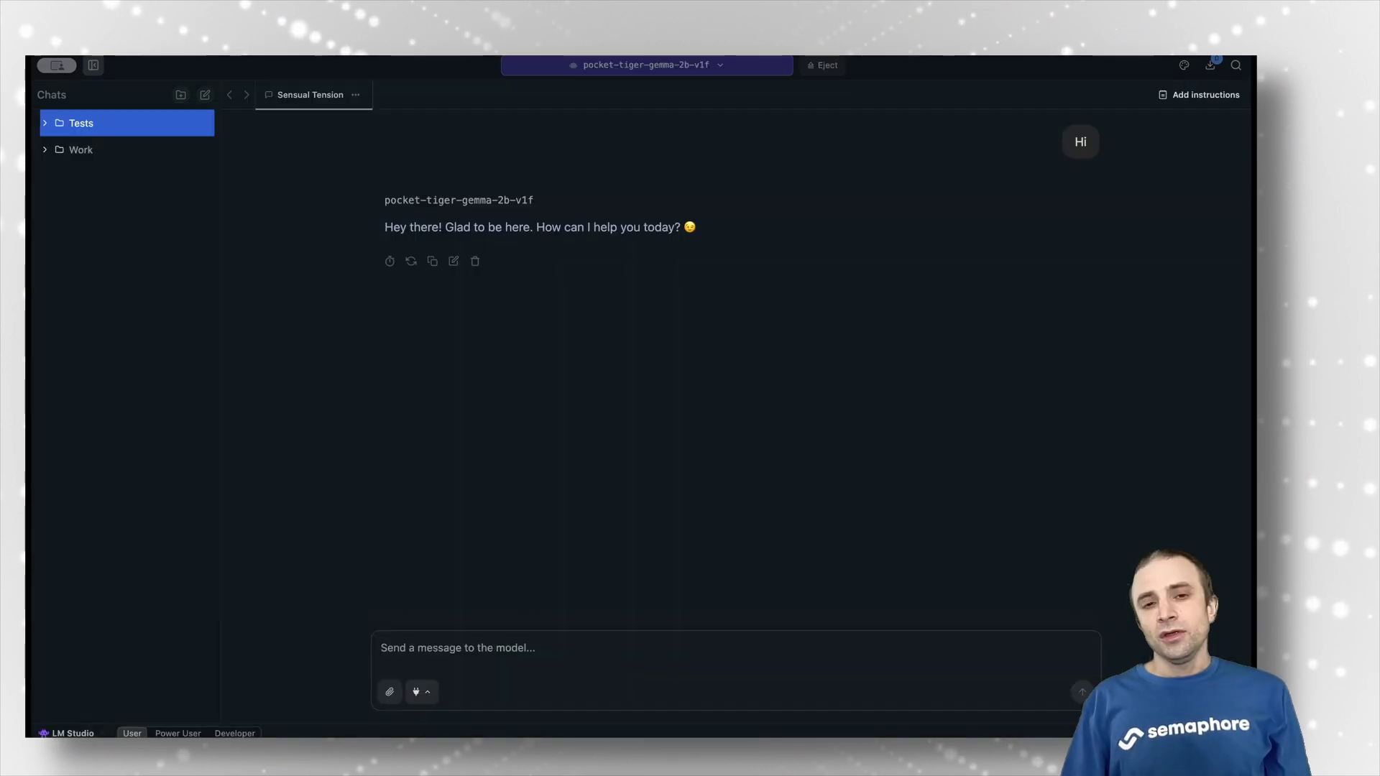
Step: Send 'Hello' to the current model, then load OpenAI's gpt-oss 20B
type("Hello")
key("Return")
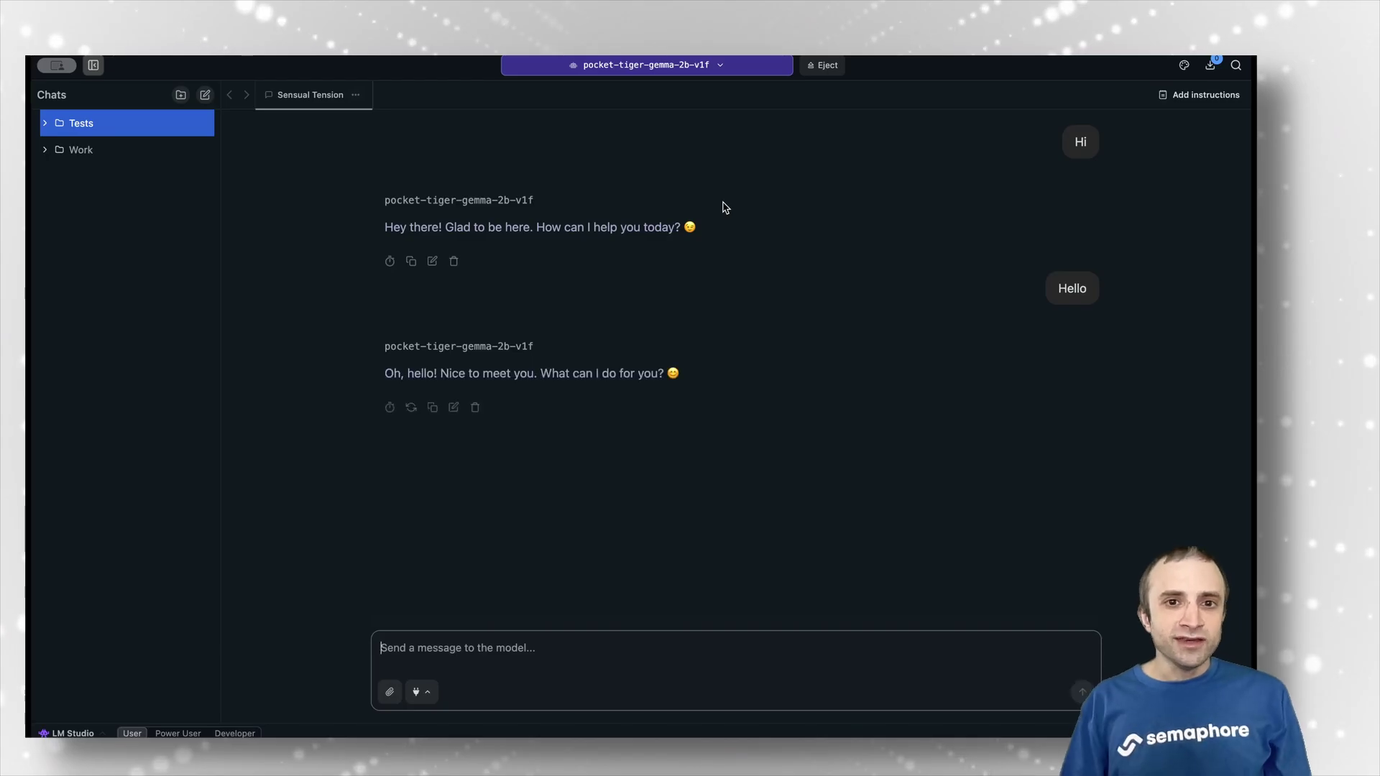
left_click(761, 66)
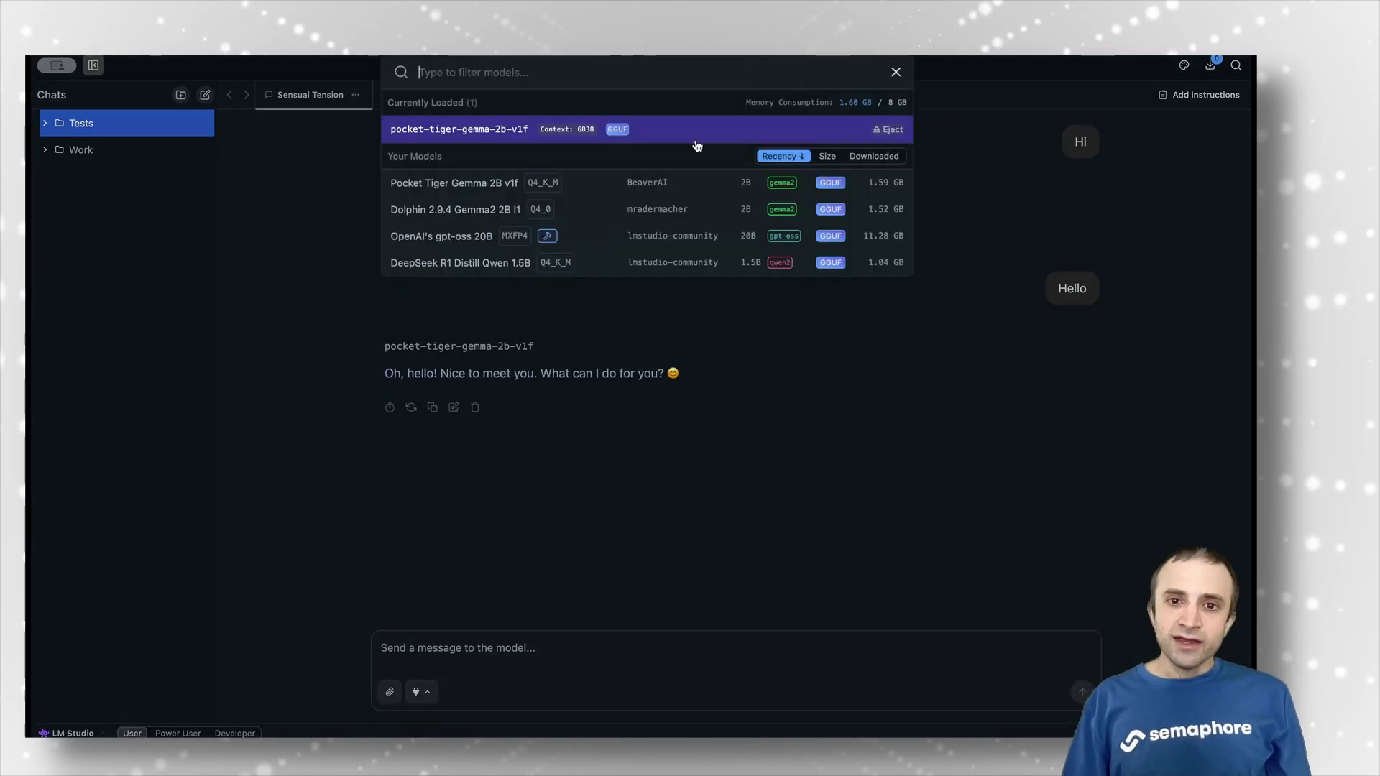
left_click(661, 238)
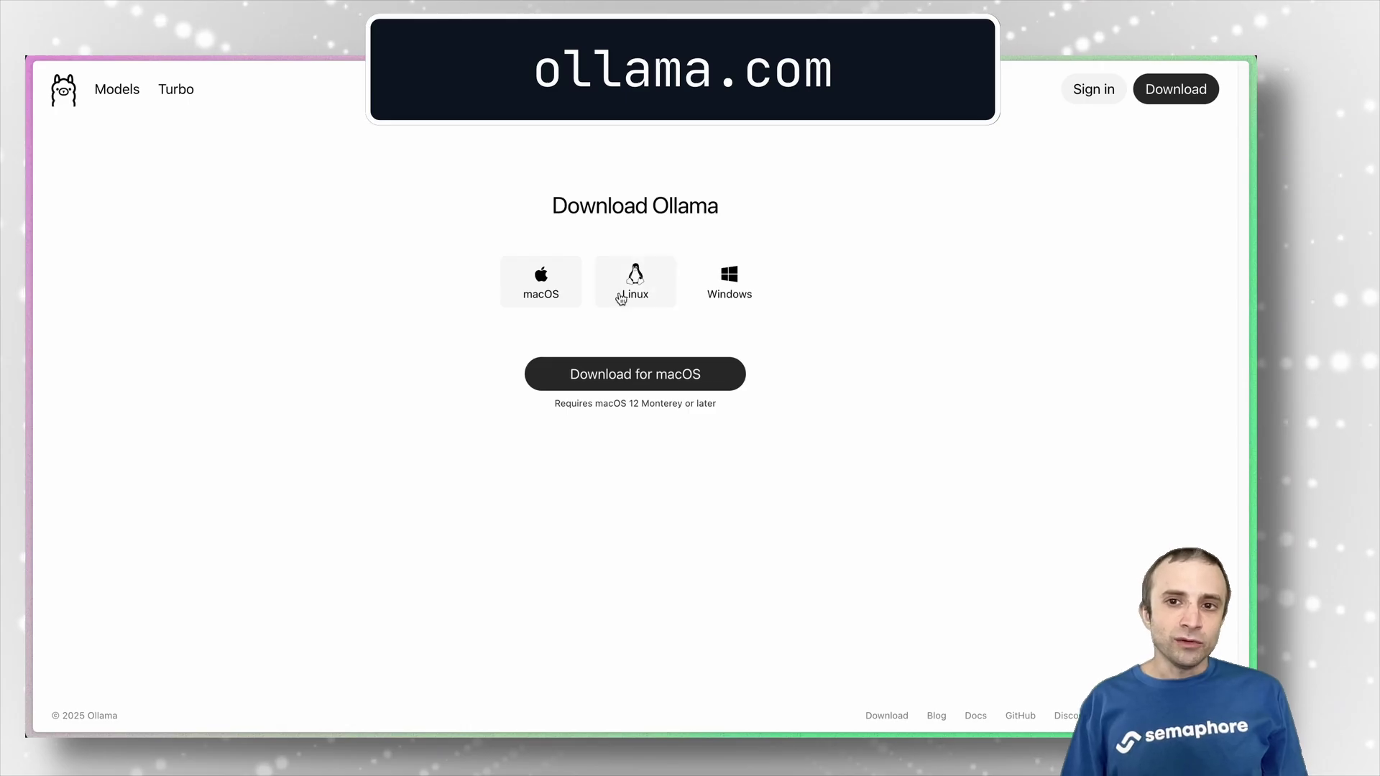
Step: Toggle the Ollama download page between Linux and Windows, ending on the Linux curl command
left_click(621, 299)
left_click(766, 298)
left_click(647, 297)
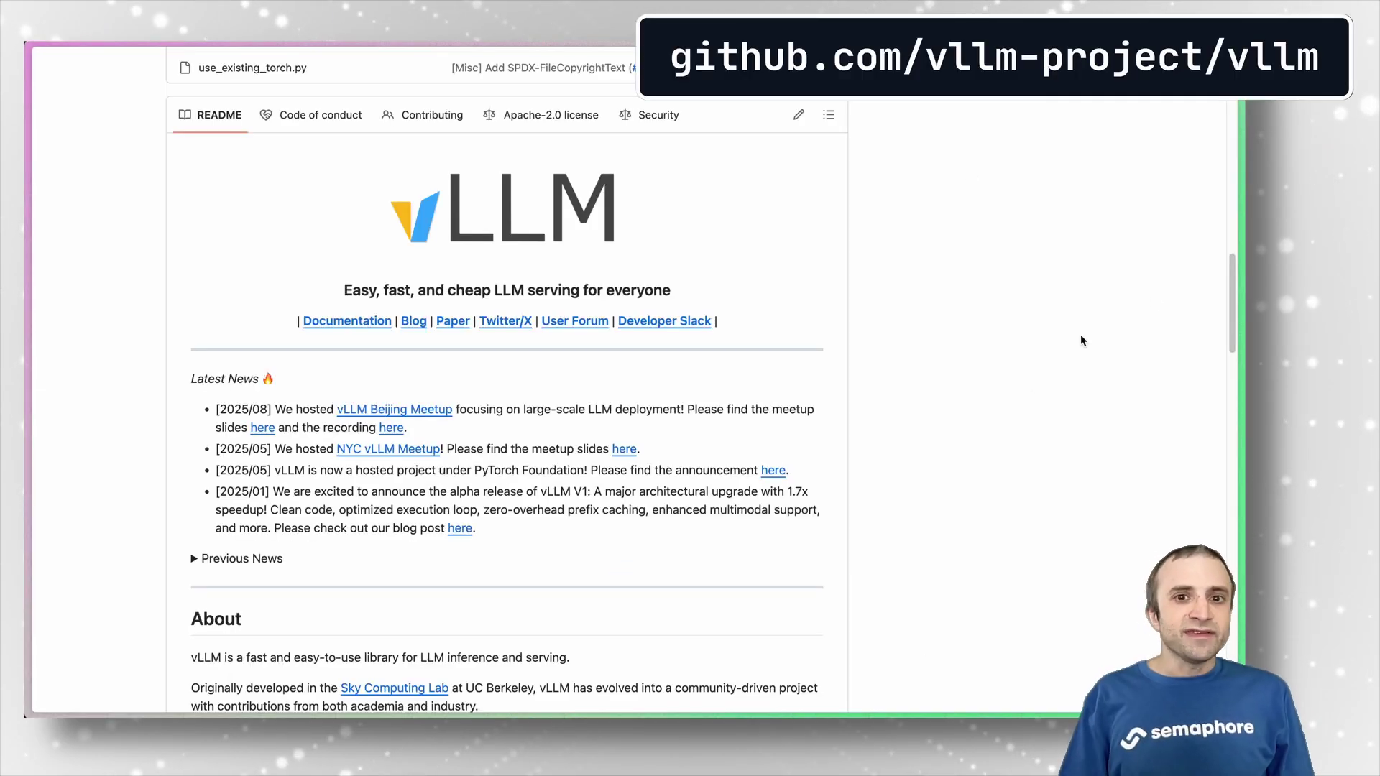
Step: Scroll the vLLM README, then highlight the cookbook's install and vllm serve gpt-oss-20b/120b commands
left_click_drag(1234, 299, 1244, 383)
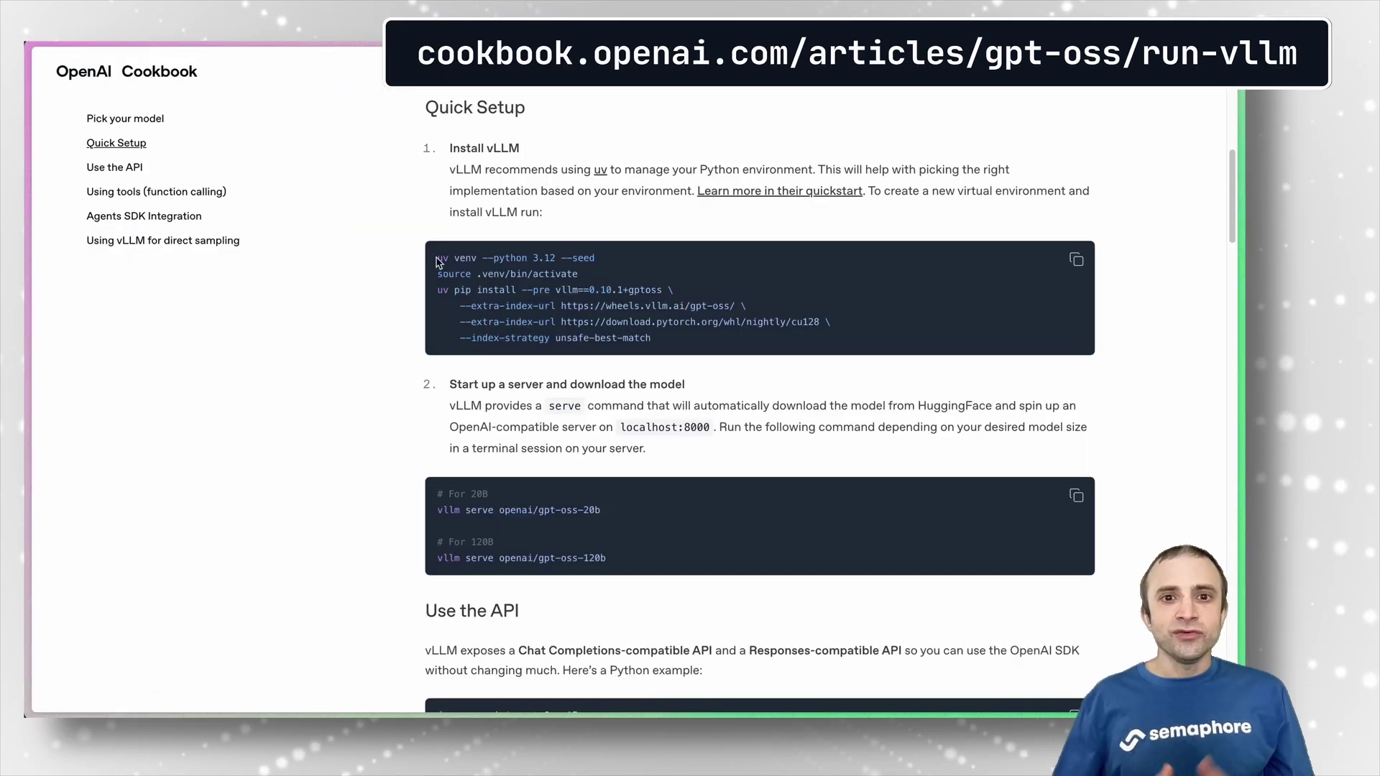
left_click_drag(437, 262, 734, 340)
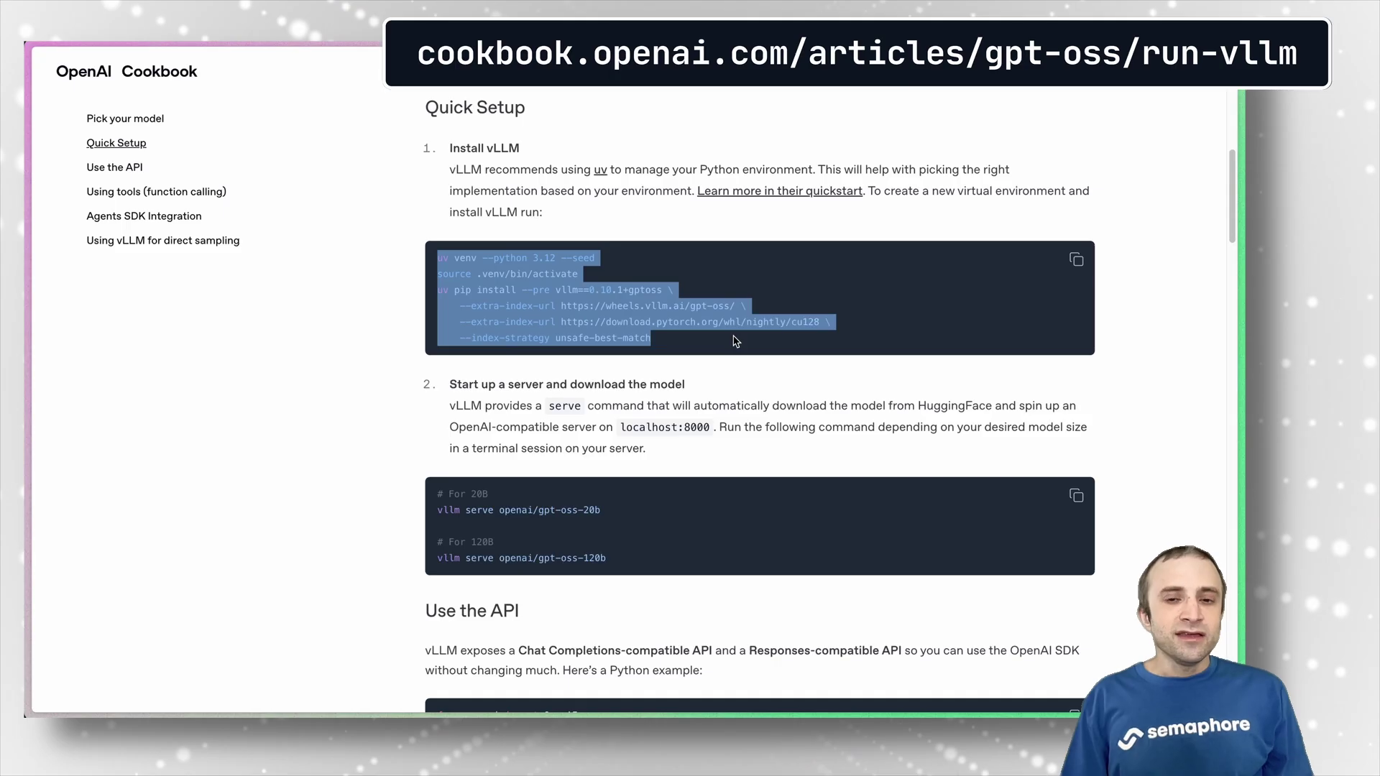
left_click(725, 407)
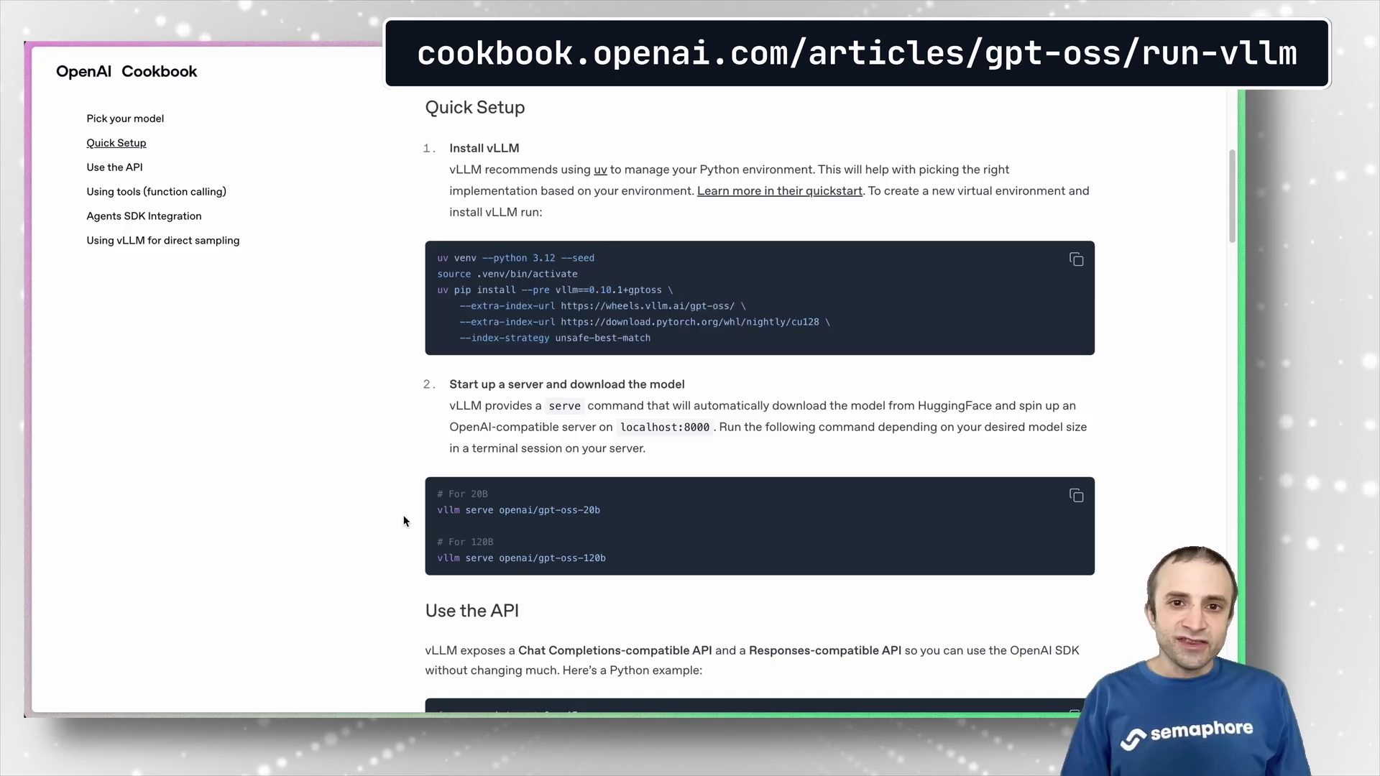
left_click_drag(435, 490, 391, 549)
left_click(650, 521)
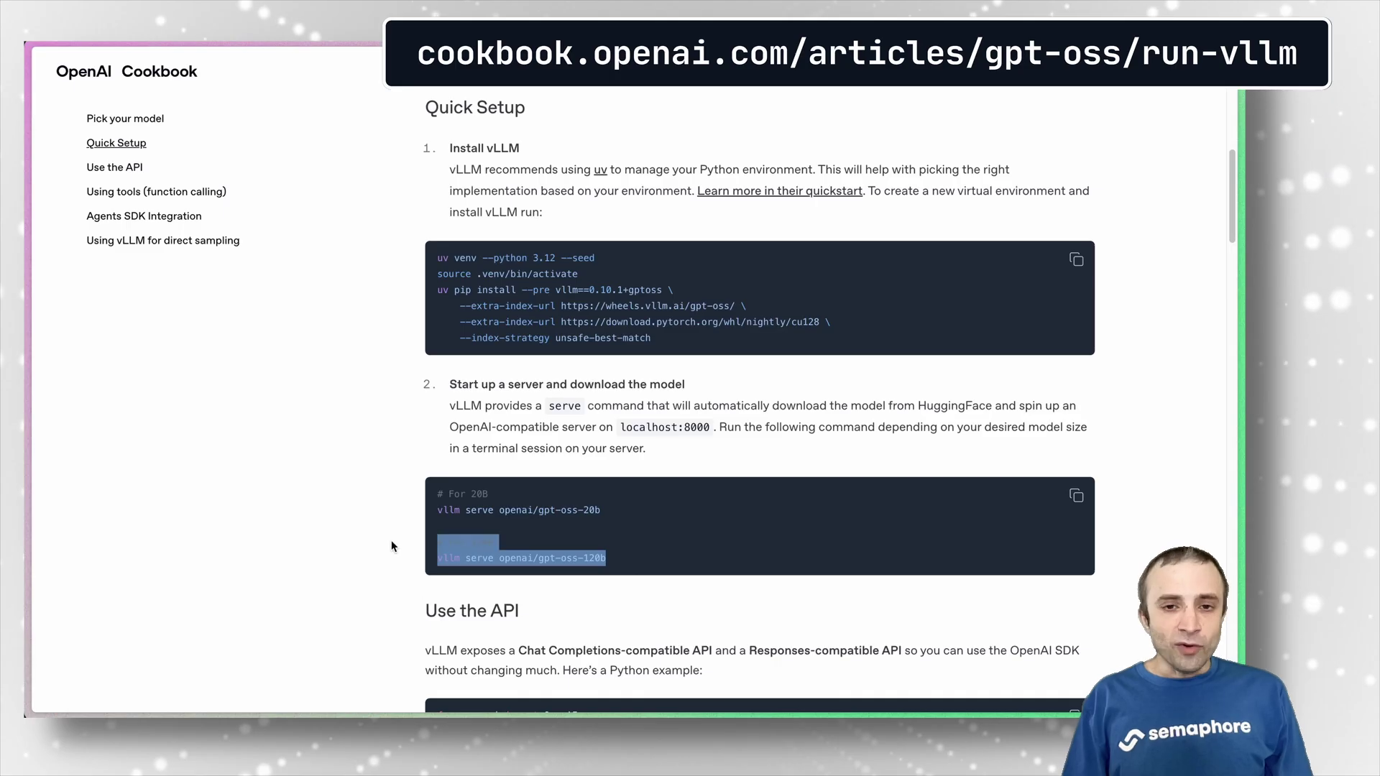
left_click(666, 533)
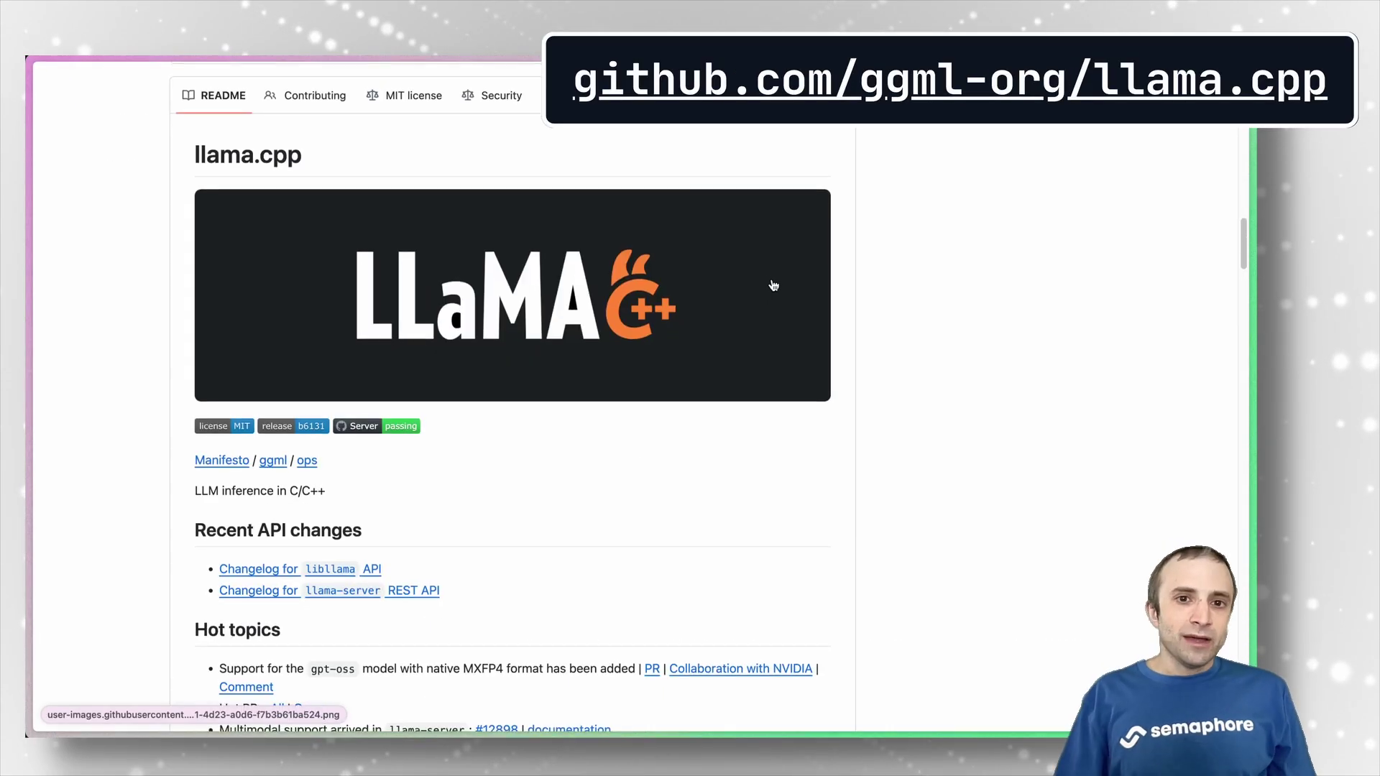
Step: Scroll down through the llama.cpp README on GitHub
scroll(769, 286, "down", 2)
left_click_drag(1244, 243, 1248, 309)
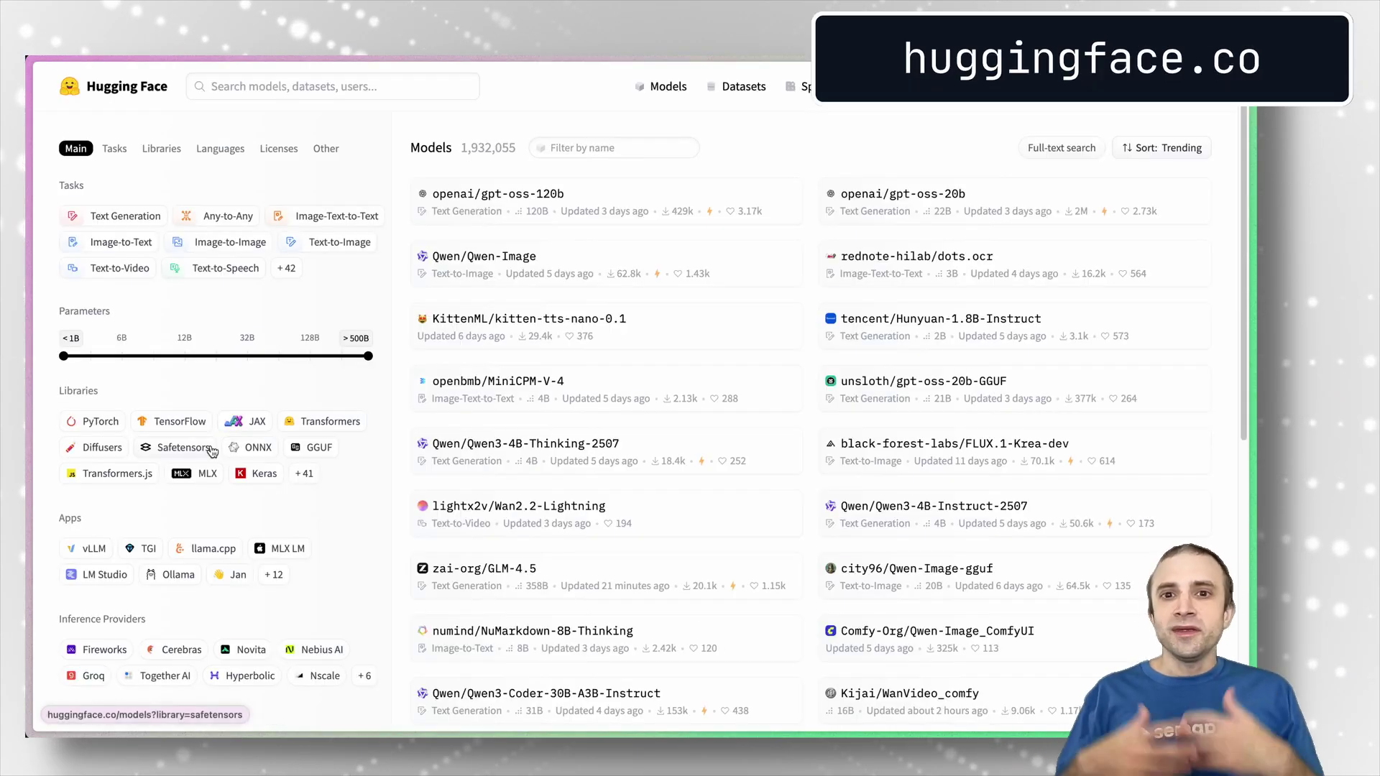
Step: Filter Hugging Face models to GGUF matching 'gpt-oss' and open unsloth/gpt-oss-20b-GGUF
left_click(325, 447)
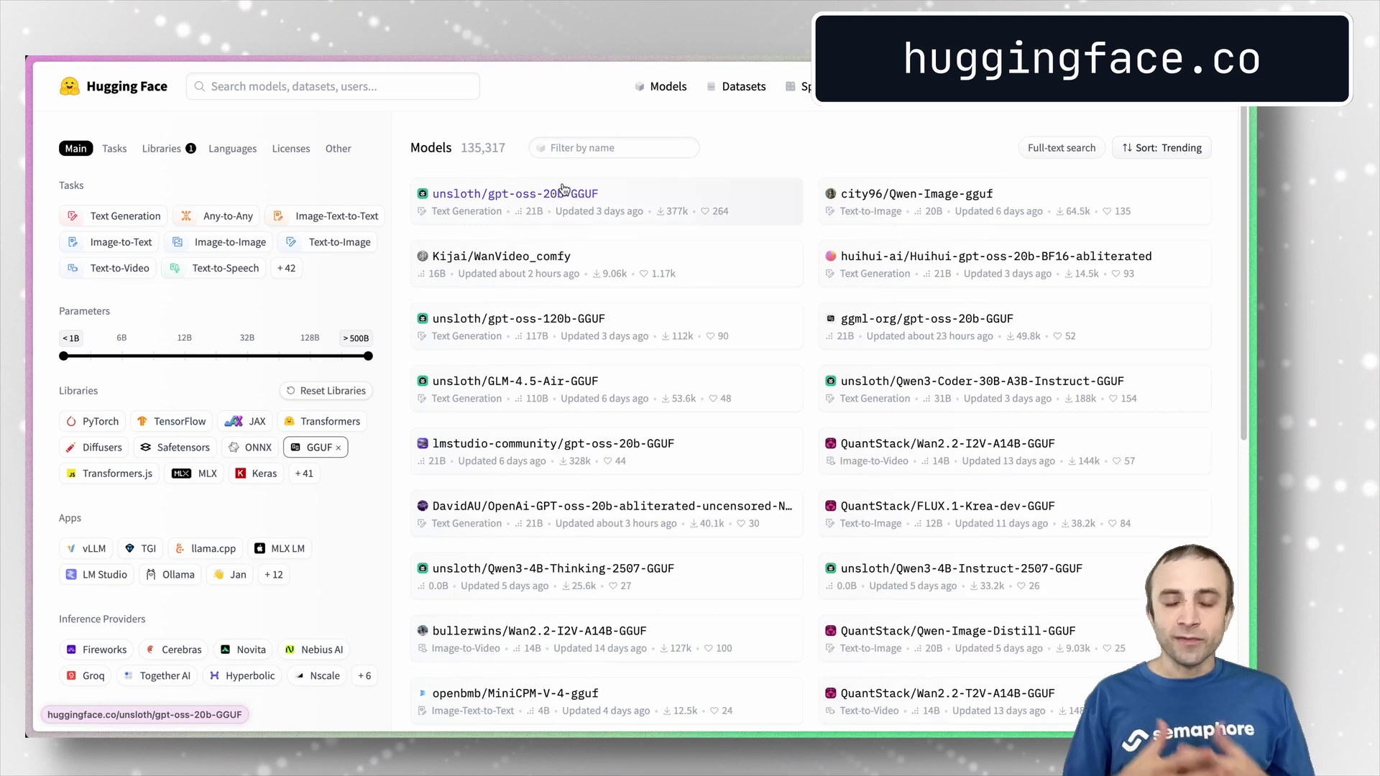
left_click(586, 138)
type("gpt-oss")
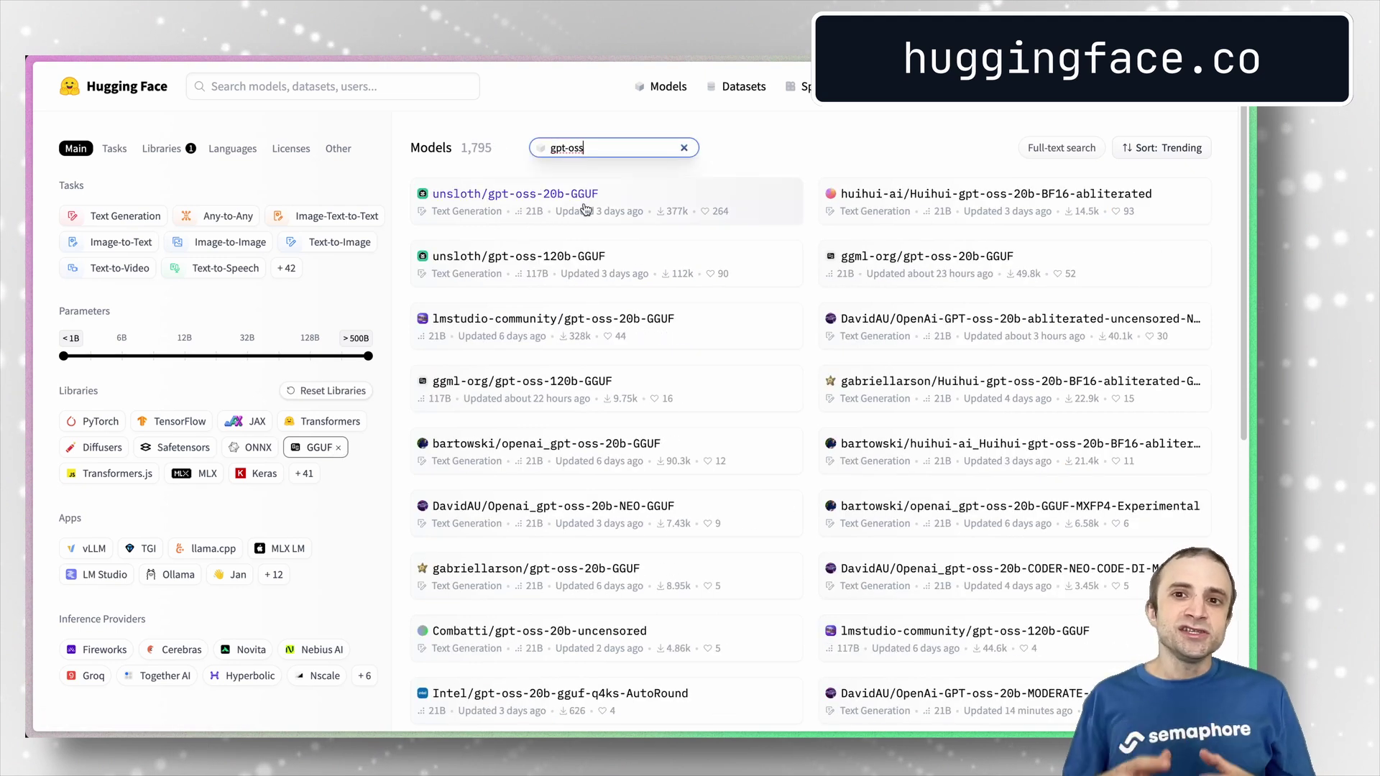
left_click(595, 217)
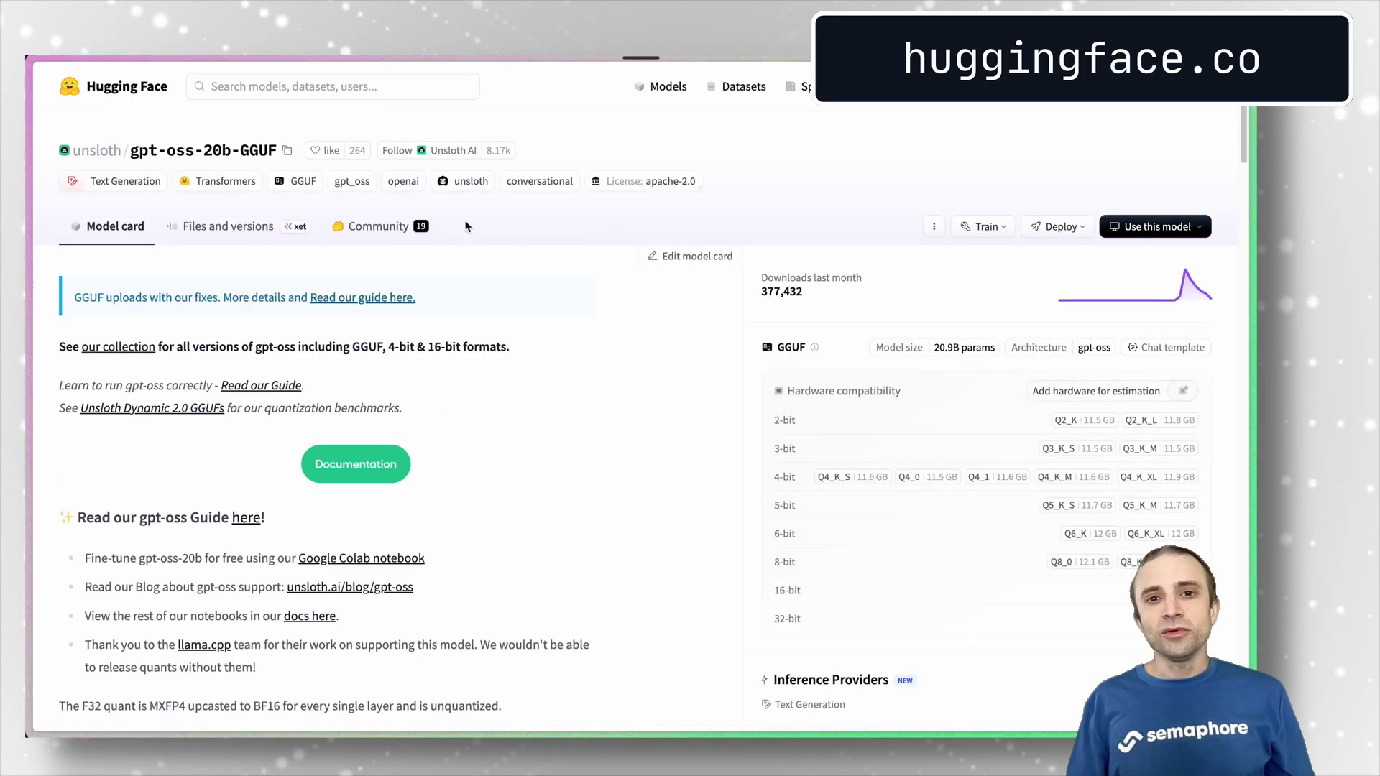
Step: Download gpt-oss-20b-F16.gguf and load it with 'llama-cli -m gpt-oss-20b-F16.gguf'
left_click(255, 227)
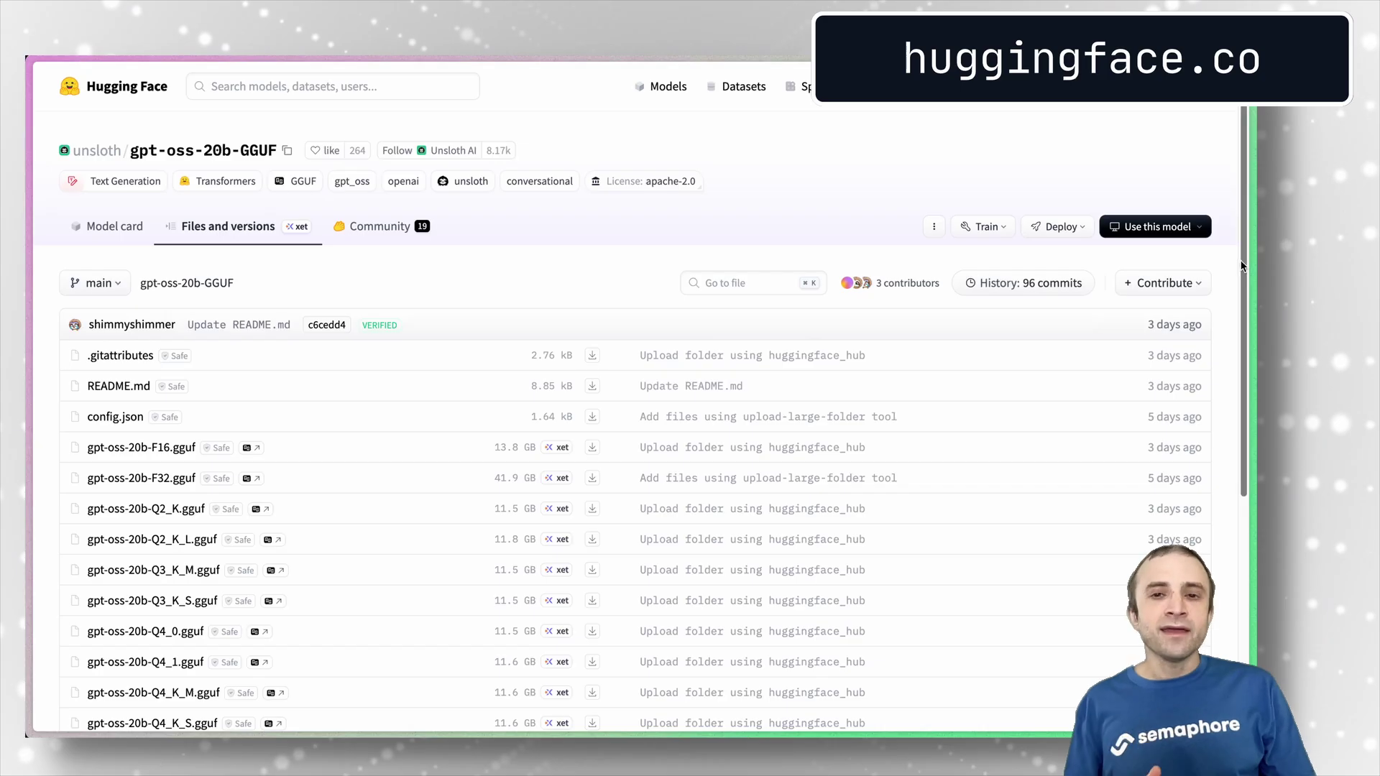
scroll(1215, 309, "down", 2)
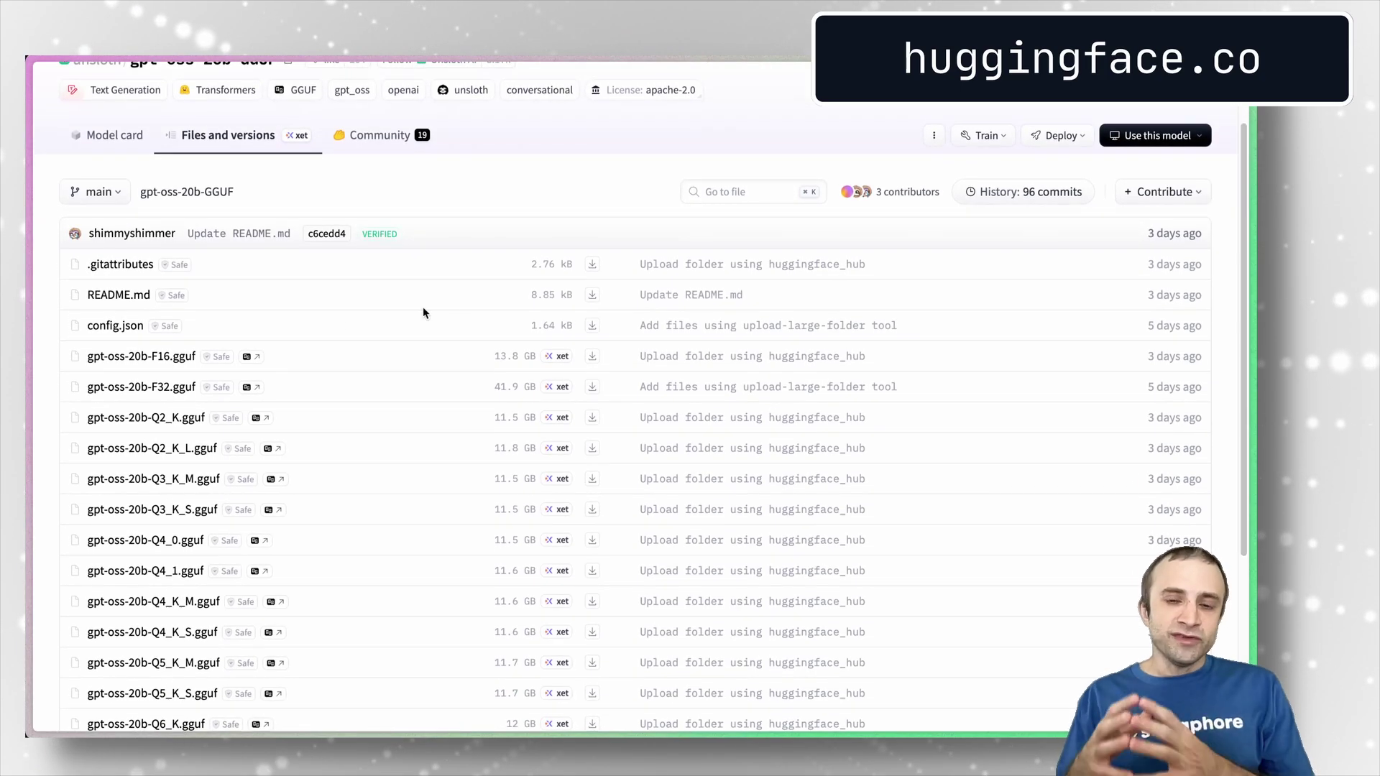
left_click(117, 358)
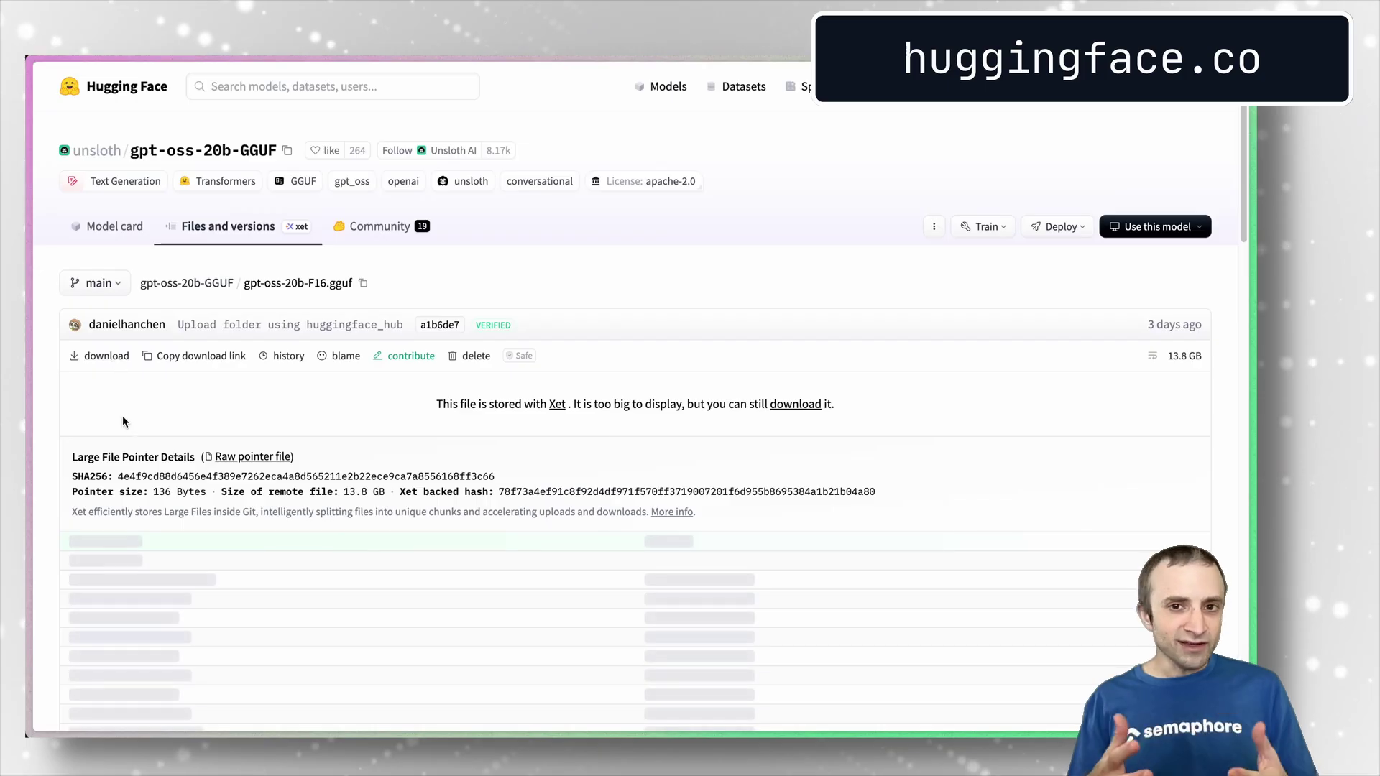
left_click(120, 363)
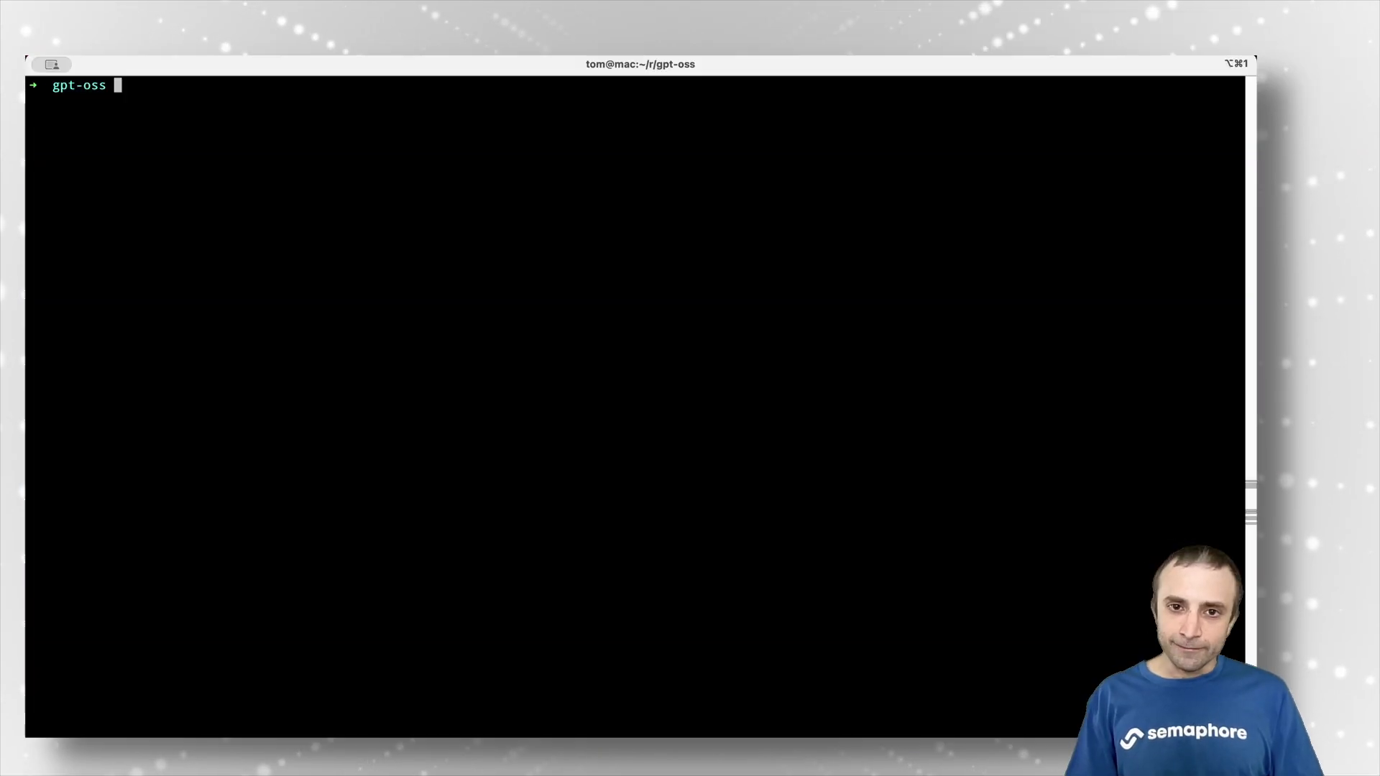
type("llama-cli -m gpt-oss-20b-F16.gguf")
key("Return")
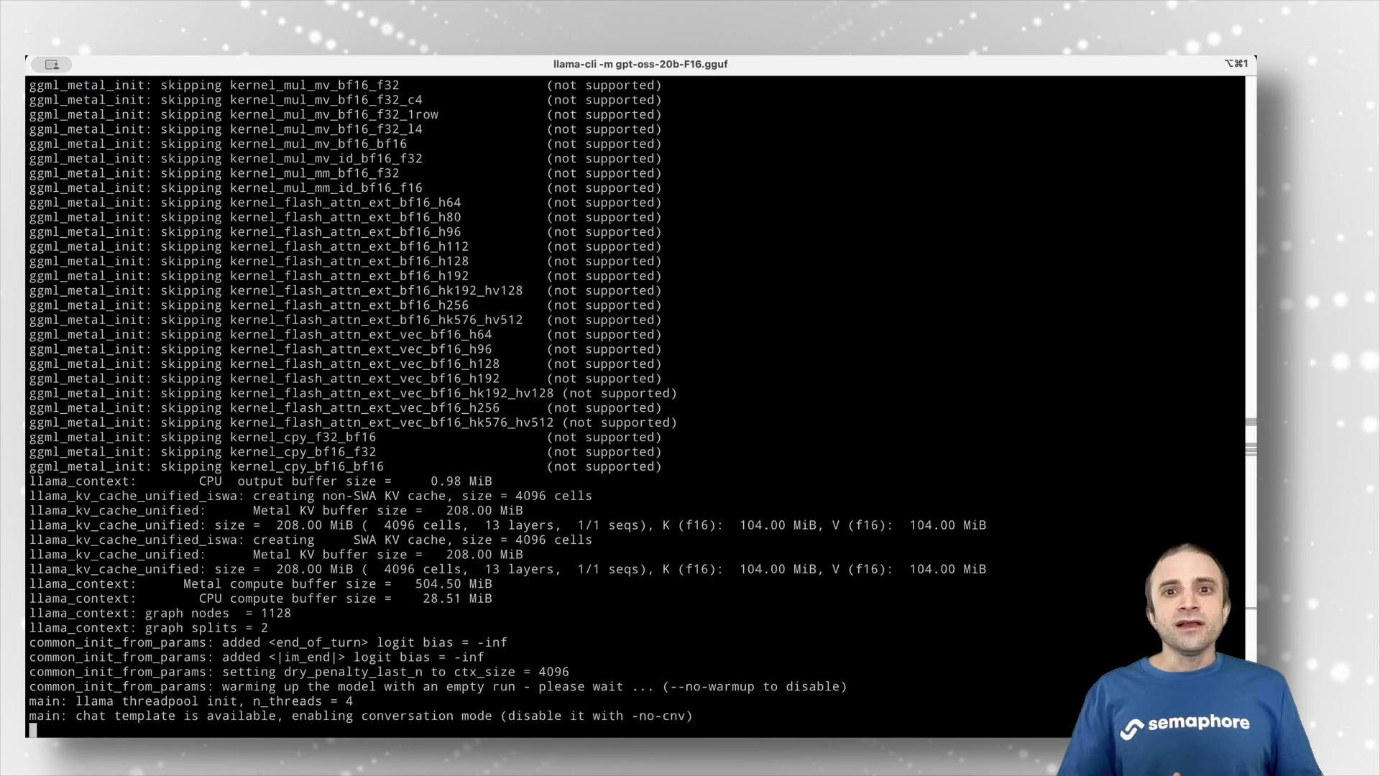
Step: Send 'Hi GPT' to the gpt-oss-20b-F16 model in the llama-cli session
type("Hi GPT")
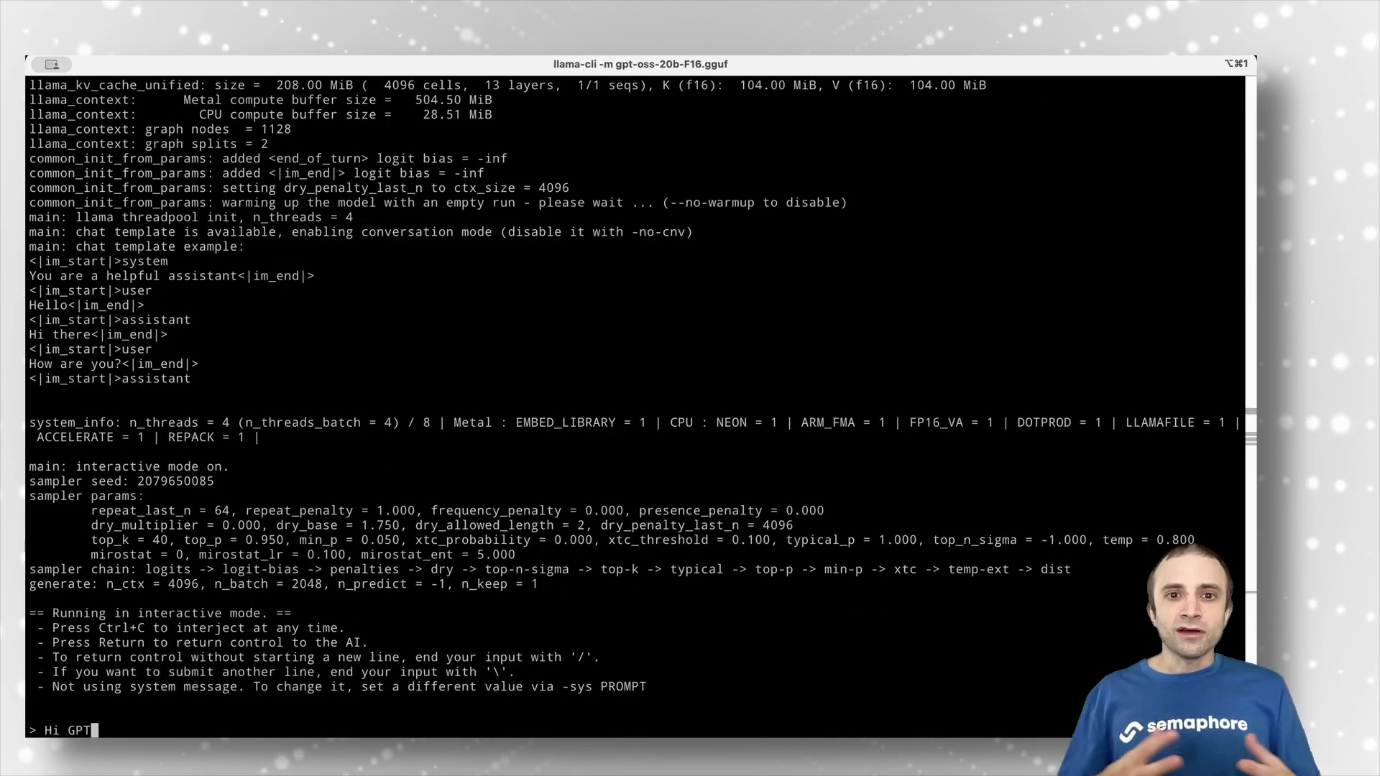
key("Return")
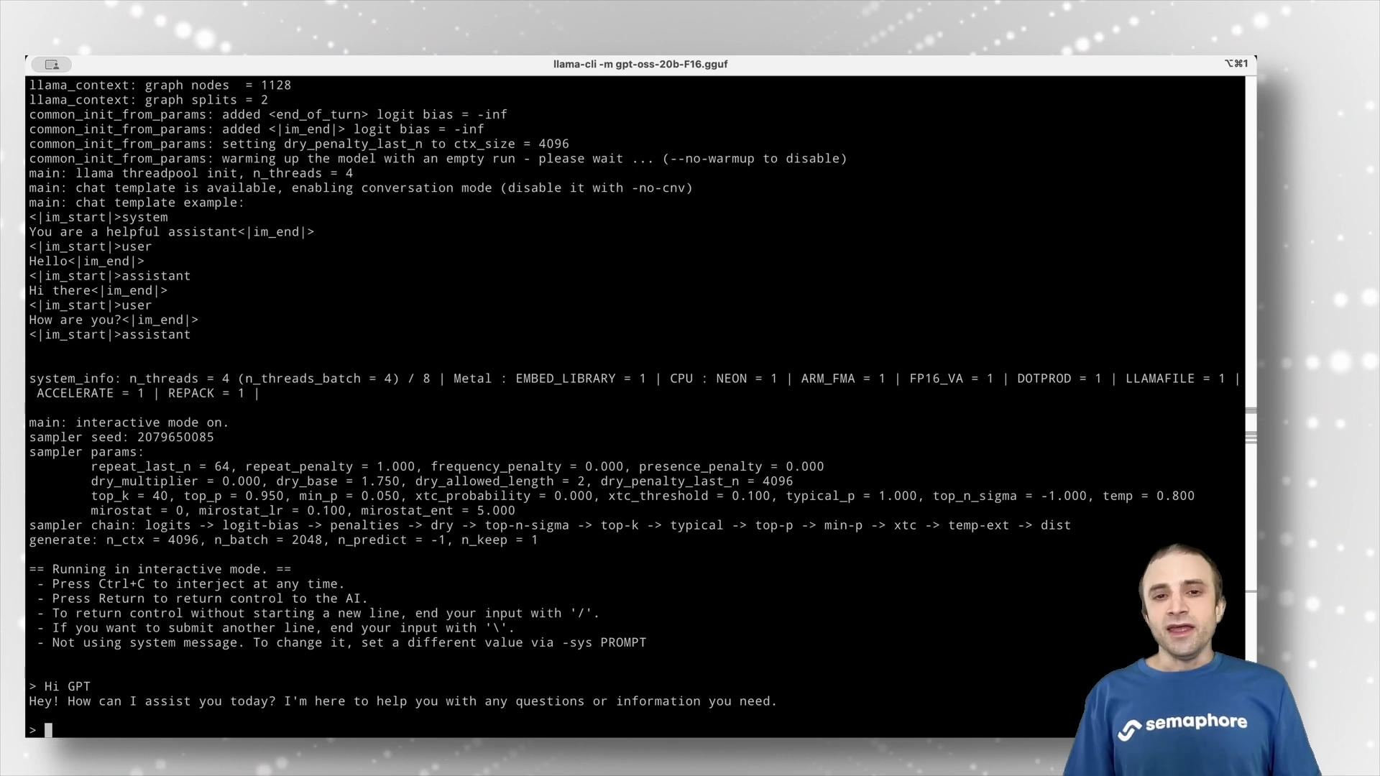